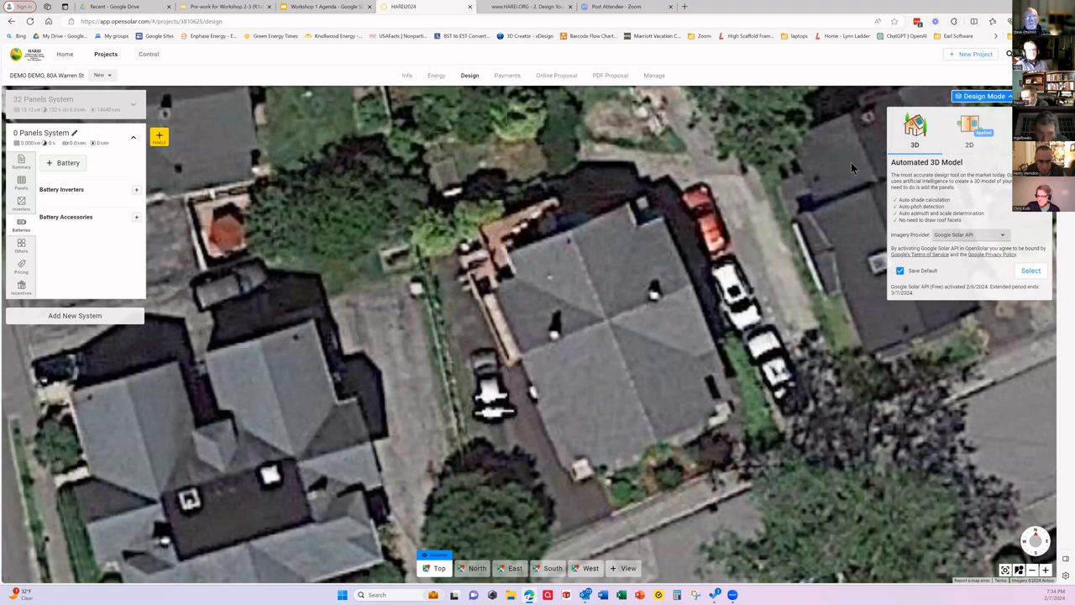
# Step: Reload the crashed project page and apply the automated 3D design mode with Google Solar API imagery
pyautogui.click(1029, 271)
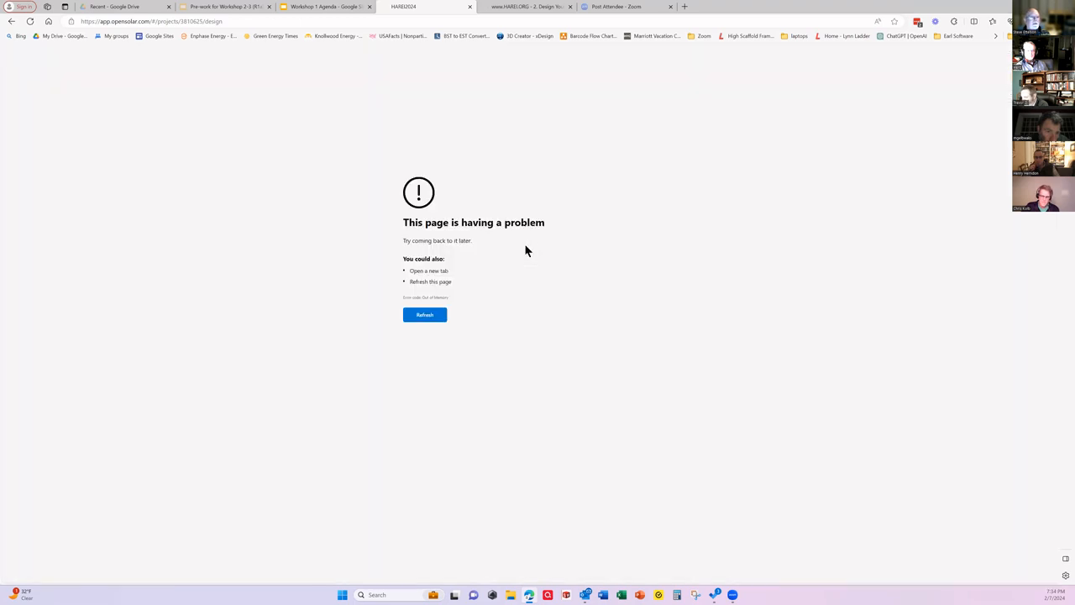
pyautogui.click(427, 318)
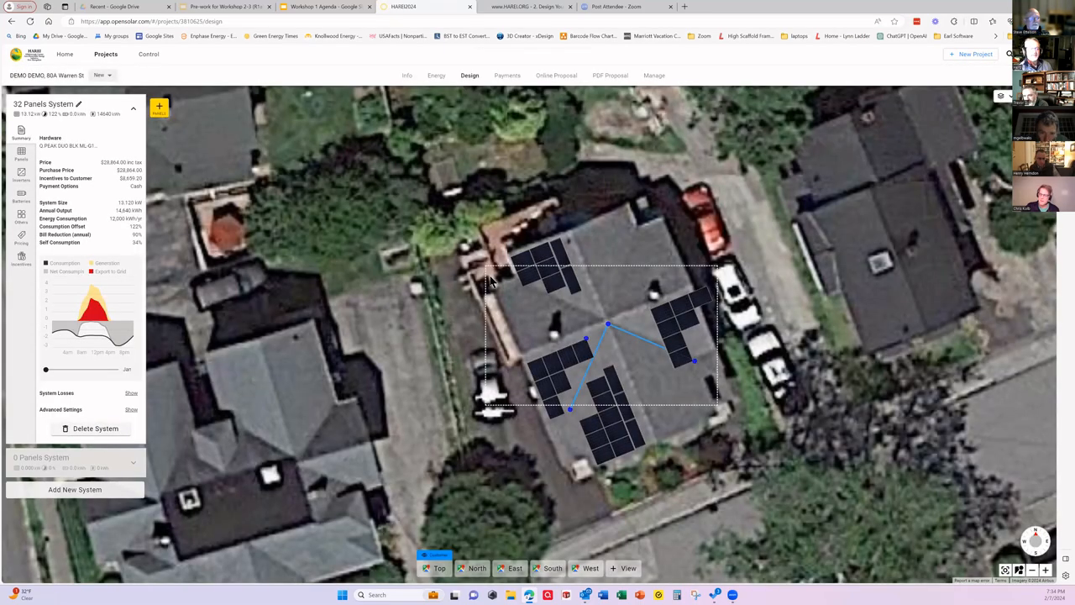
pyautogui.click(1001, 96)
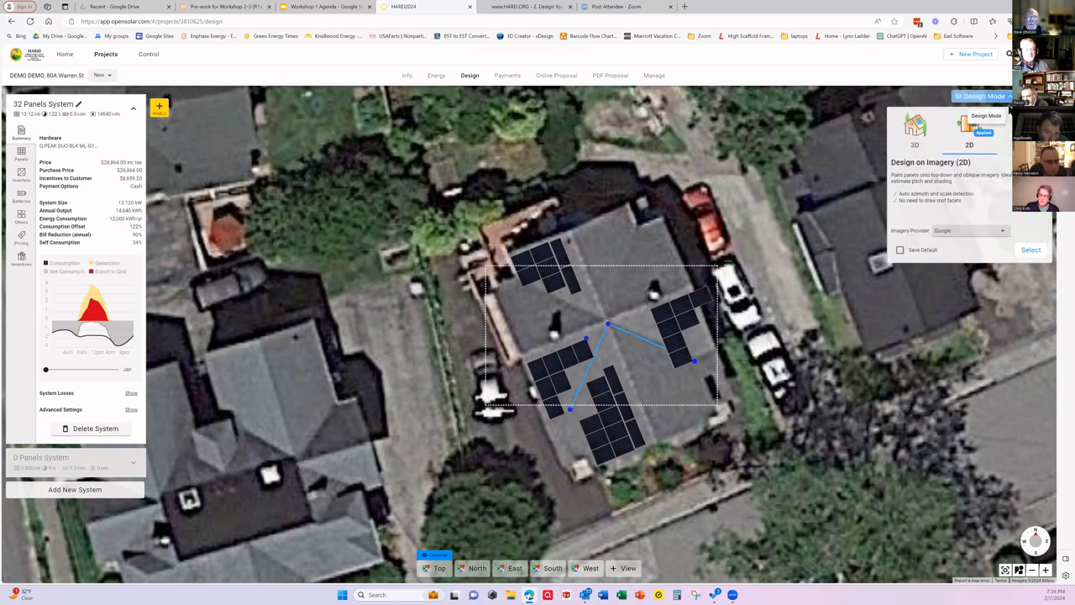
pyautogui.click(915, 129)
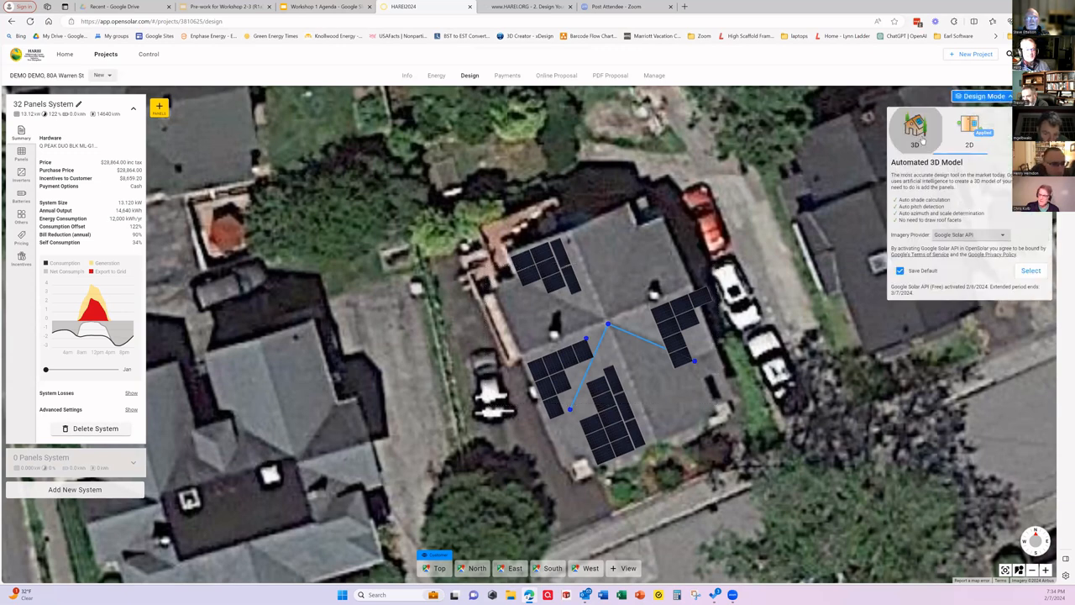
pyautogui.click(1029, 271)
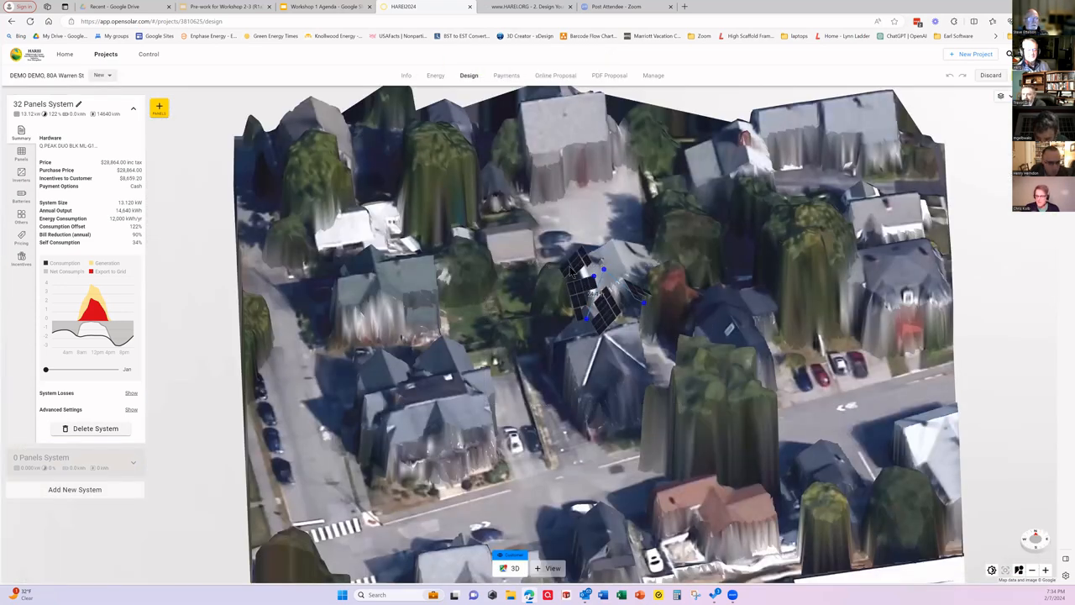
# Step: Try deleting the five-module portrait panel group on the house roof and undo the deletion
pyautogui.click(571, 271)
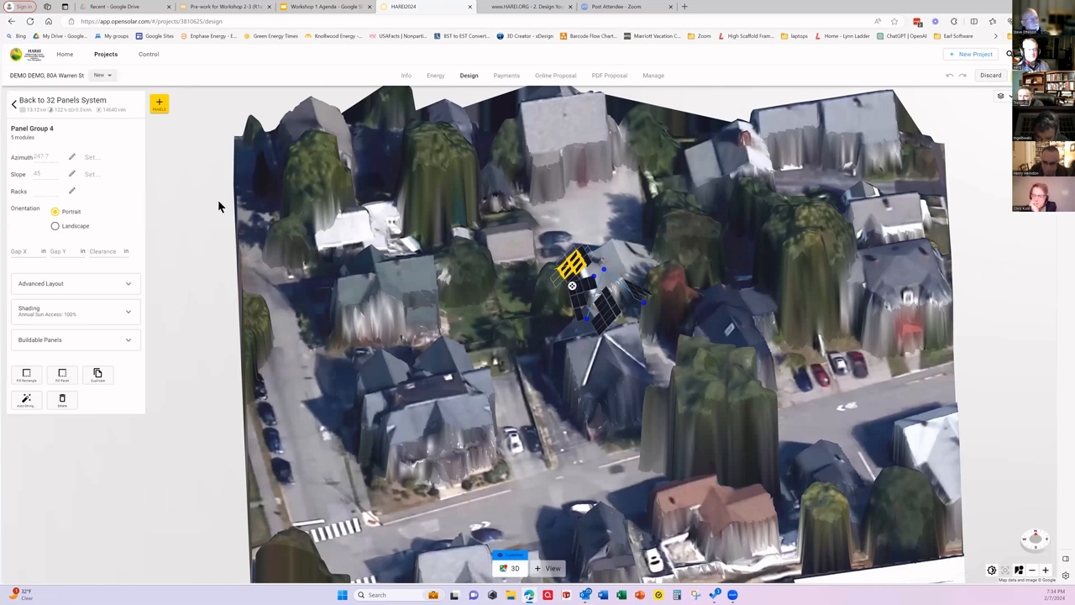
pyautogui.press('Delete')
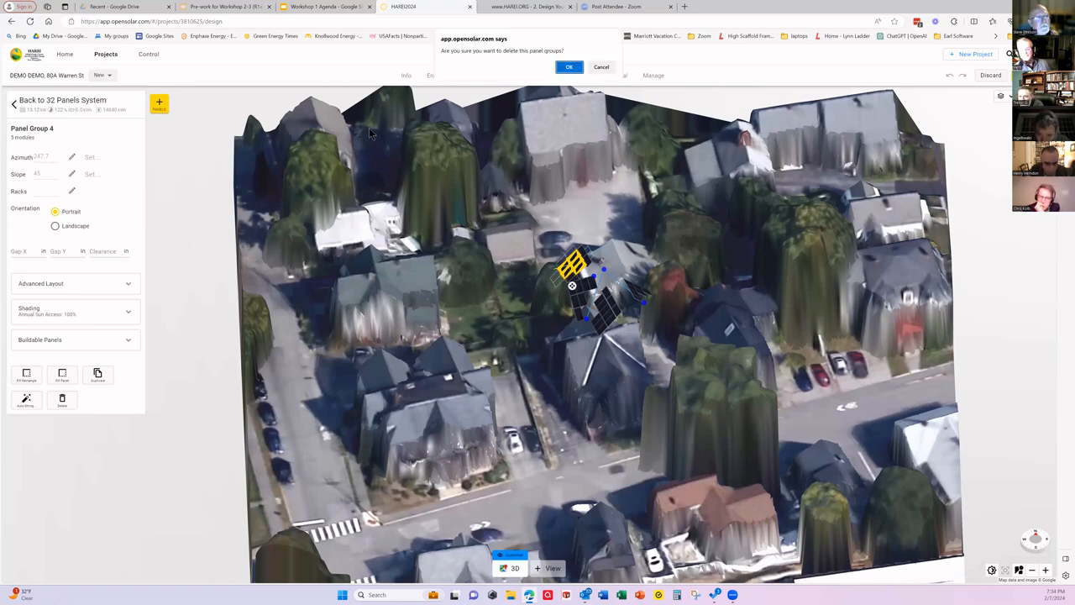
pyautogui.click(569, 68)
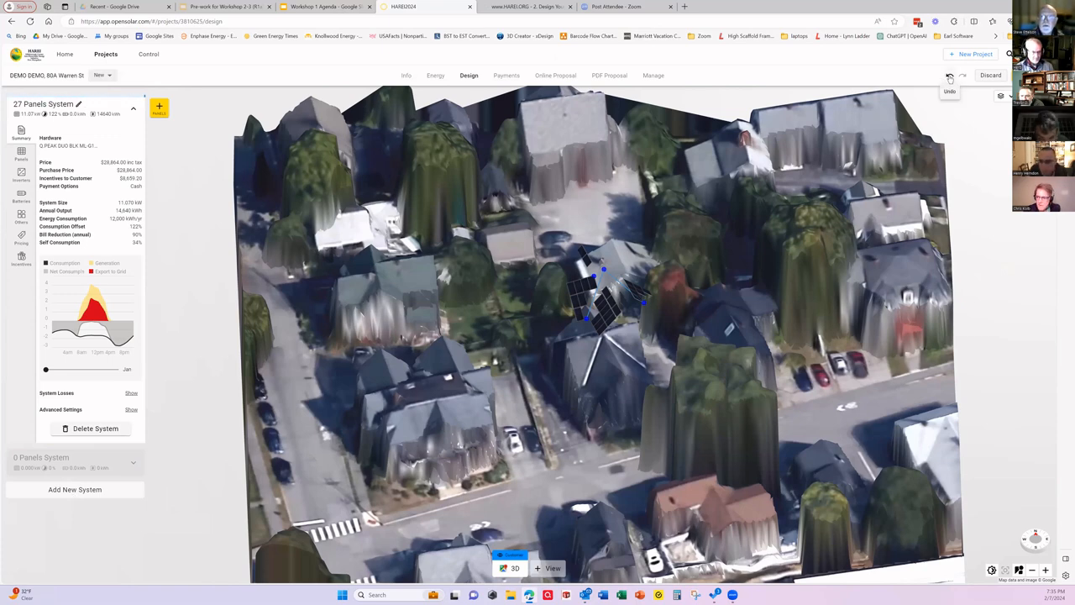
pyautogui.click(949, 78)
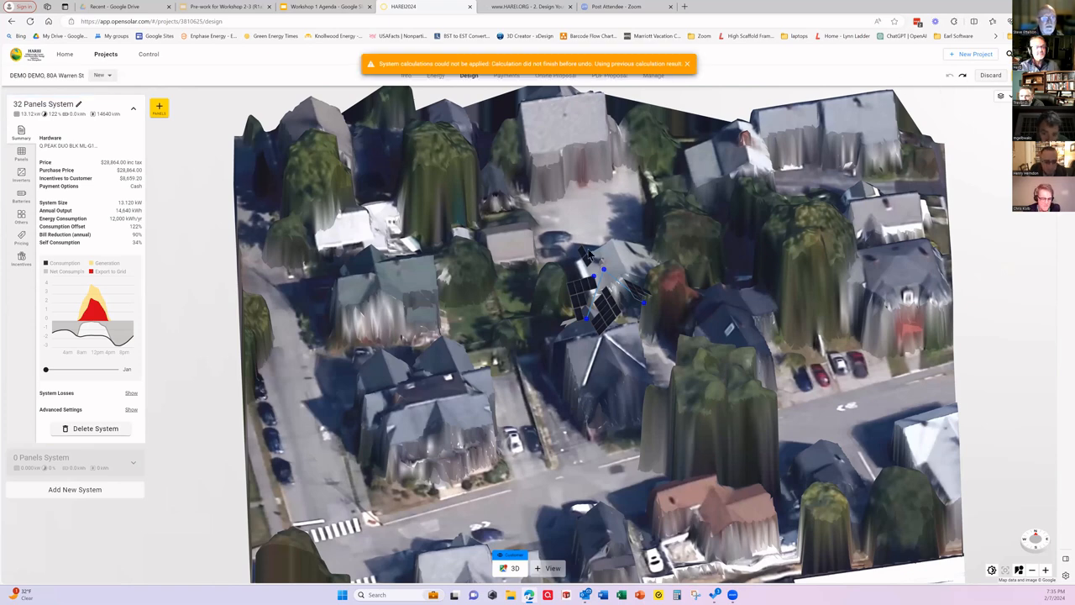
# Step: Delete the two-module landscape panel group and the adjacent seven-module portrait group on the west side of the house
pyautogui.click(586, 261)
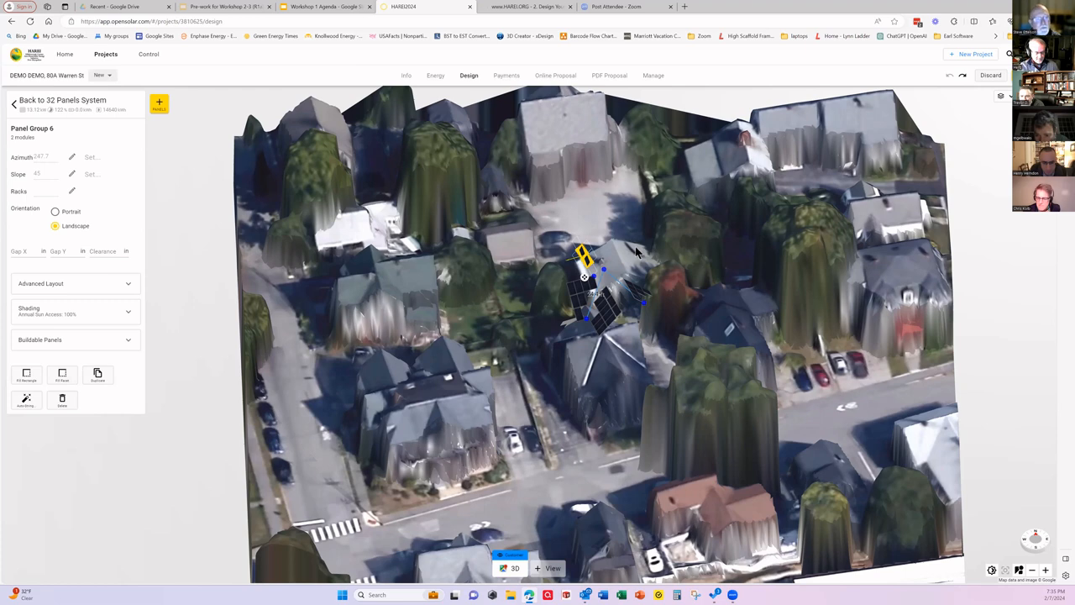
pyautogui.press('Delete')
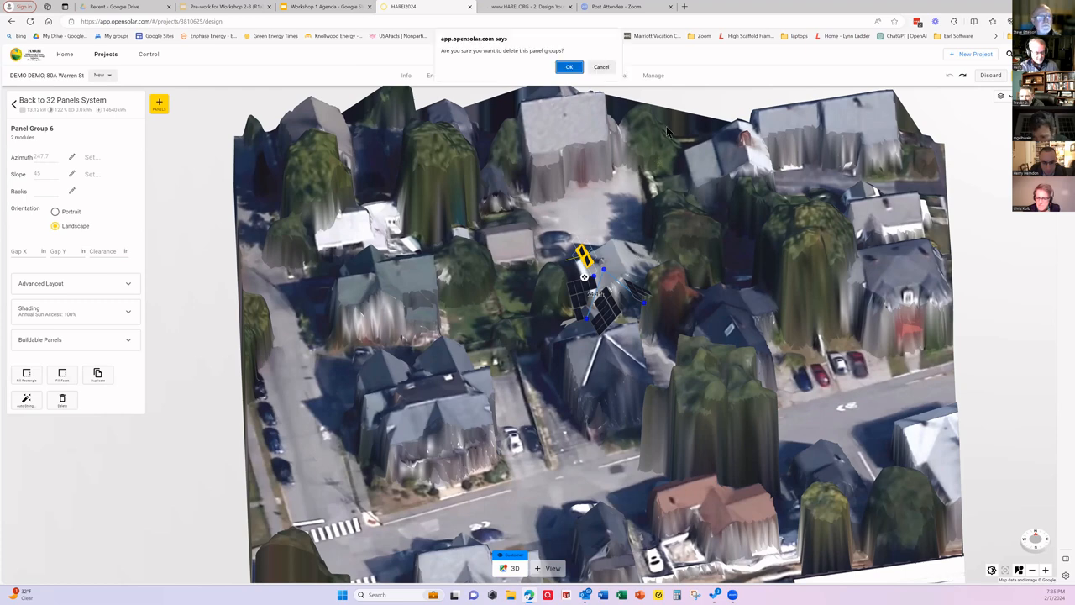
pyautogui.click(568, 67)
pyautogui.click(580, 294)
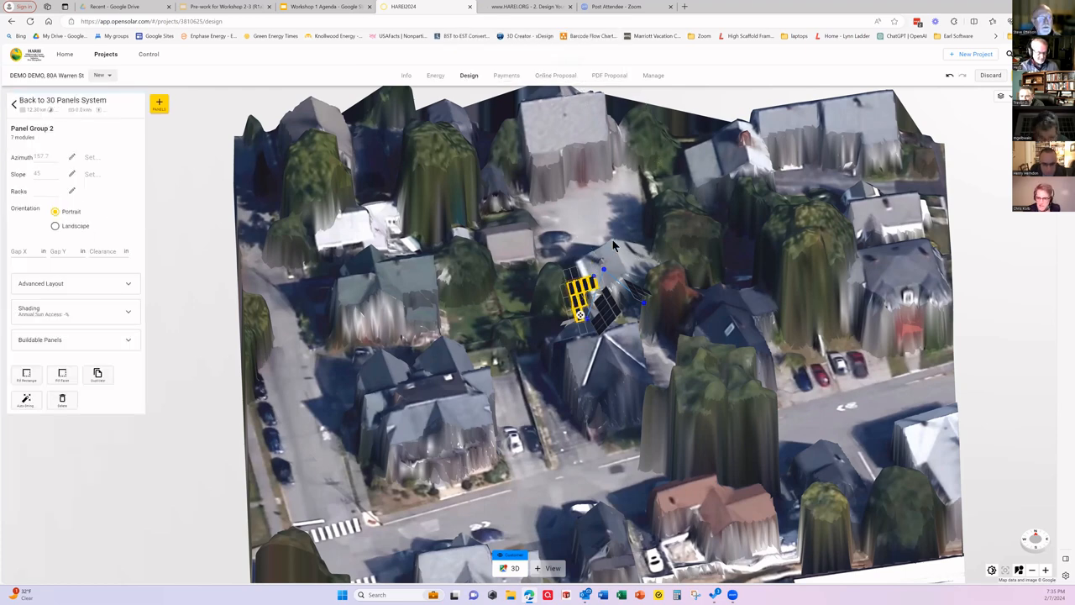
pyautogui.press('Delete')
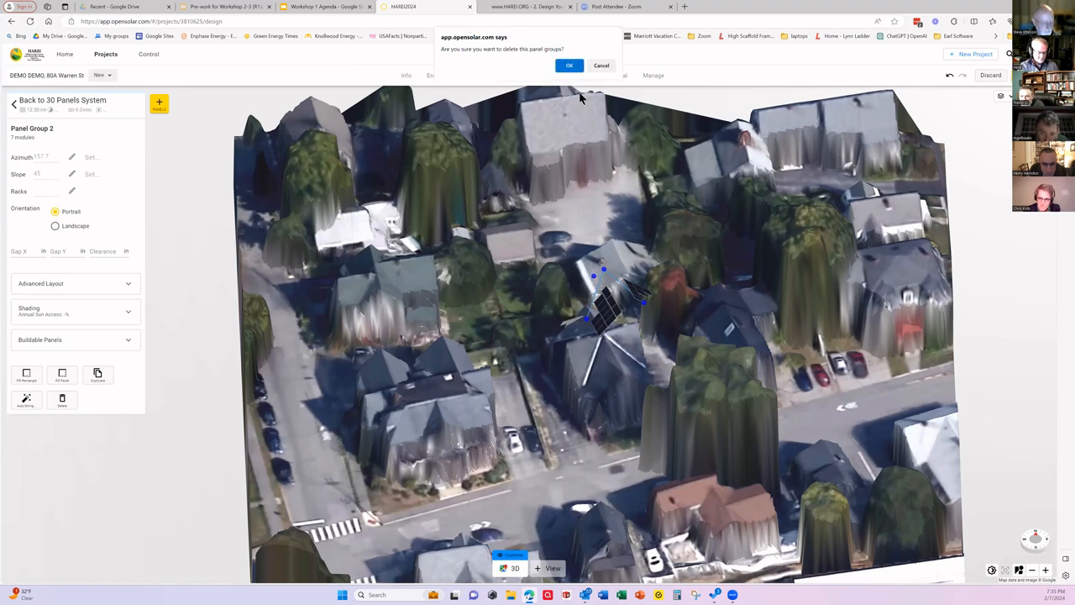
pyautogui.press('Return')
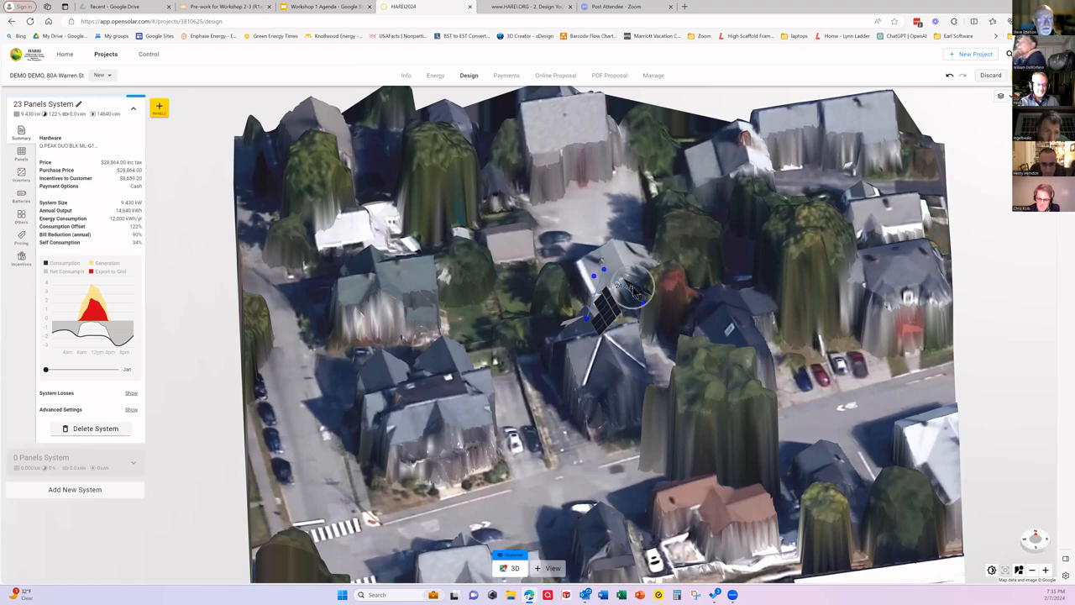
# Step: Delete the seven-module portrait panel group on the east side of the house
pyautogui.press('ctrl')
pyautogui.press('ctrl')
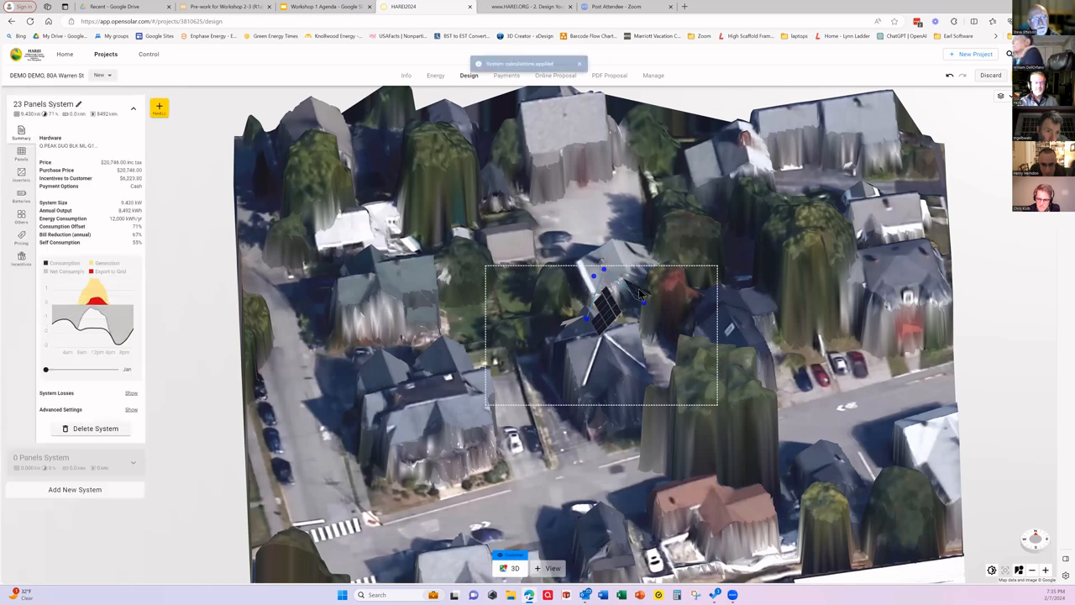
pyautogui.click(638, 288)
pyautogui.press('Delete')
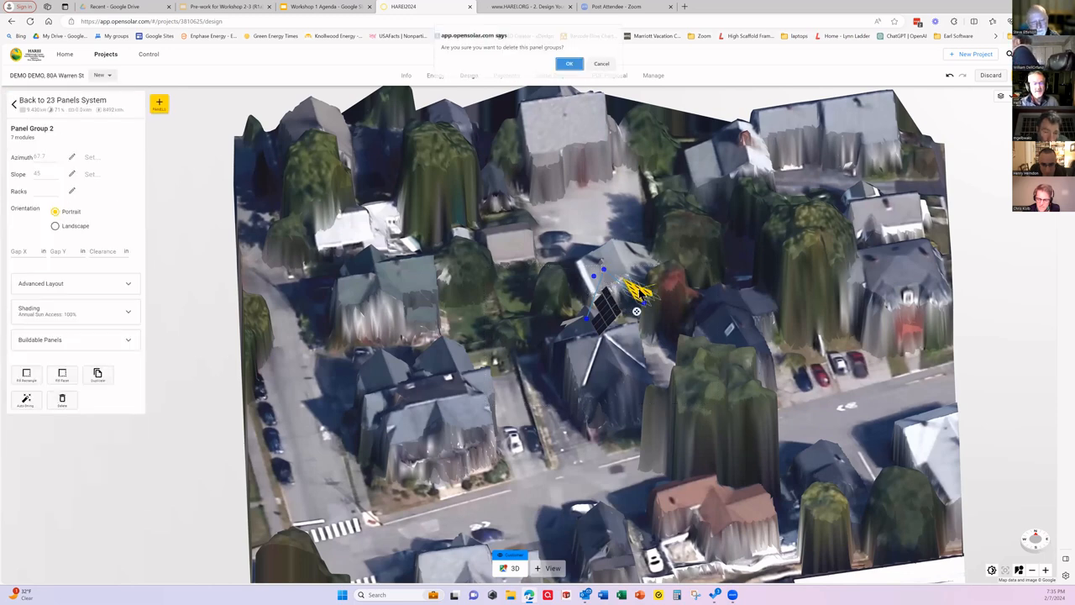
pyautogui.click(569, 68)
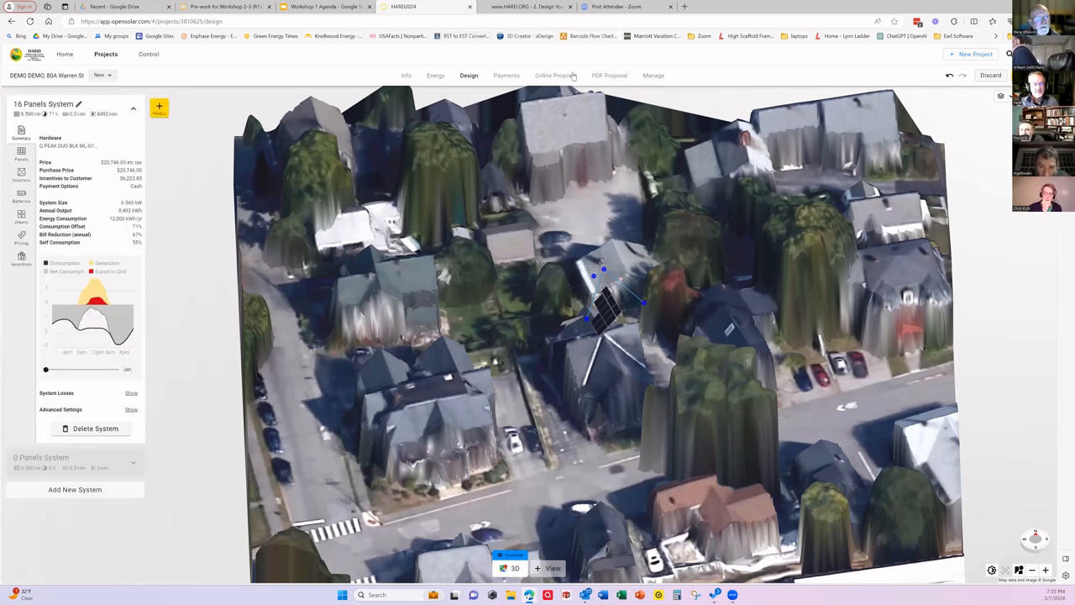
# Step: Delete the eight-module portrait panel group and the three-module landscape group on the south side of the house
pyautogui.click(604, 315)
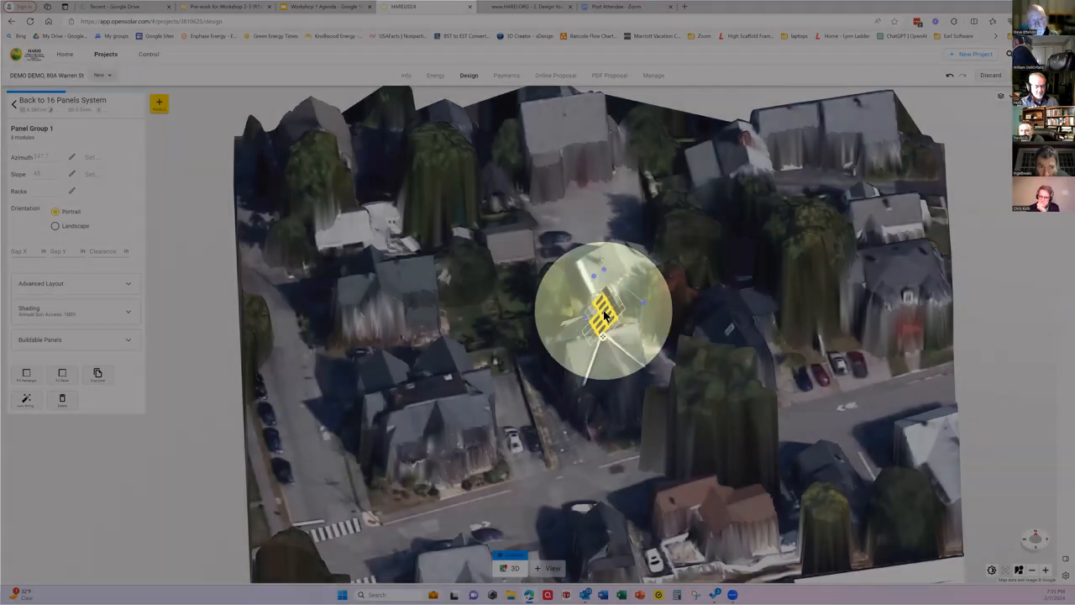
pyautogui.press('Delete')
pyautogui.click(569, 67)
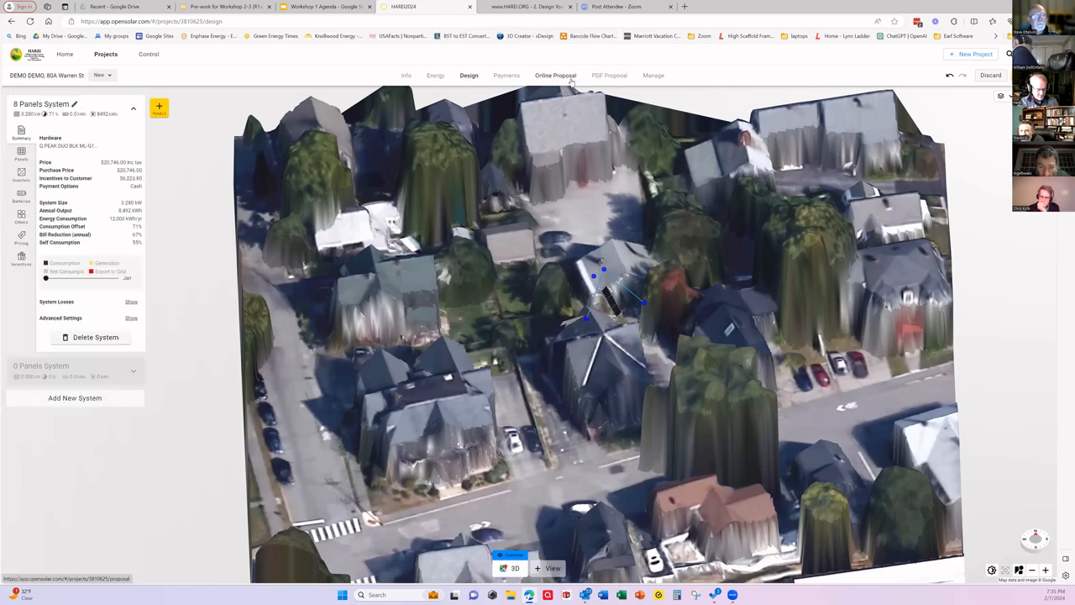
pyautogui.click(606, 295)
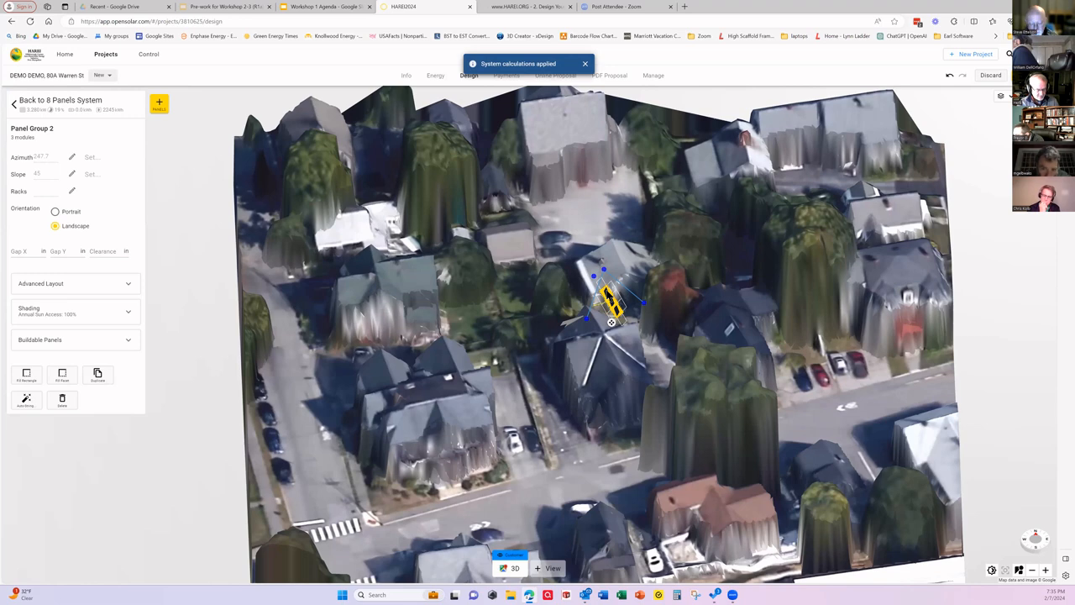
pyautogui.press('Delete')
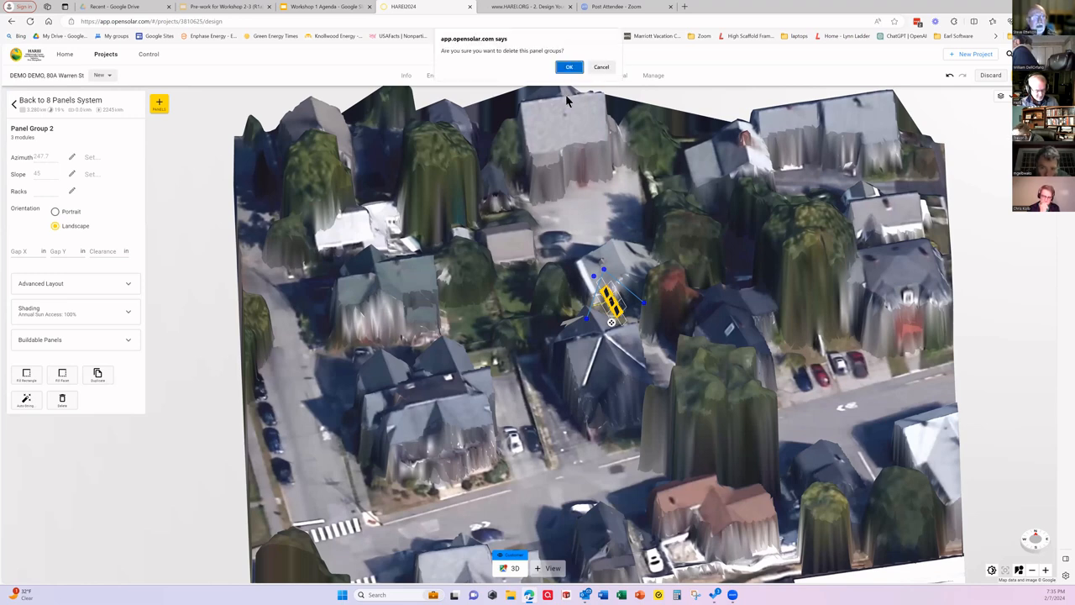
pyautogui.click(570, 68)
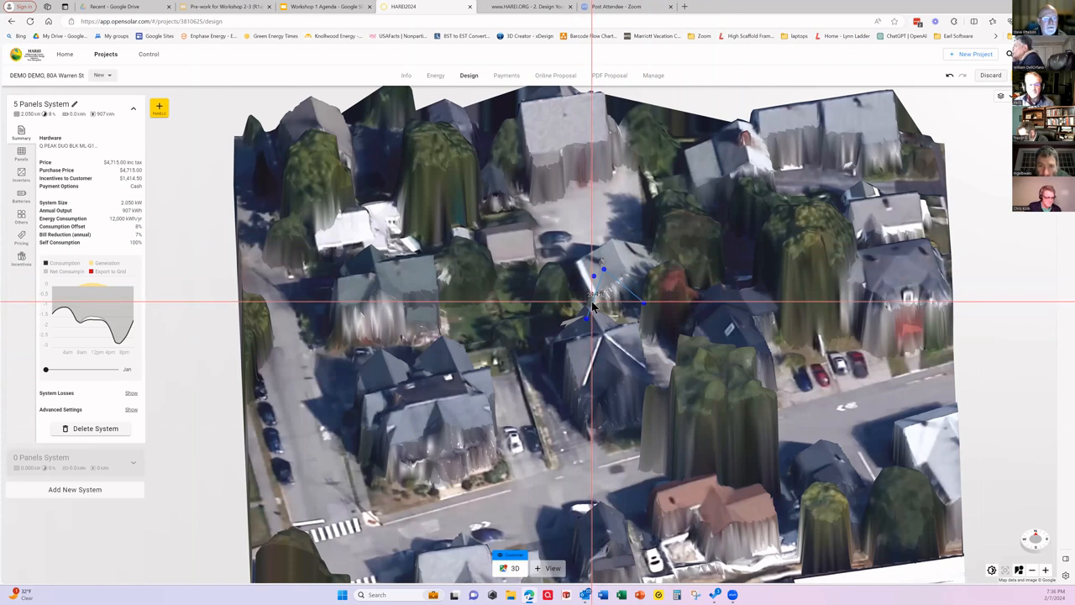
# Step: Delete the two leftover roof edge wires running from the shared node on the house
pyautogui.click(592, 306)
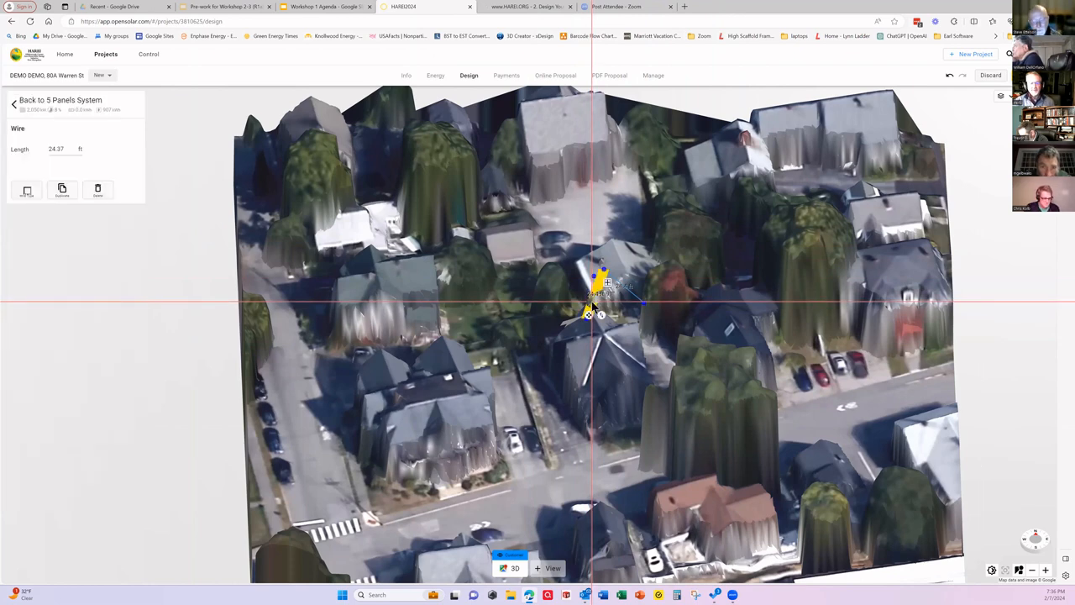
pyautogui.press('Delete')
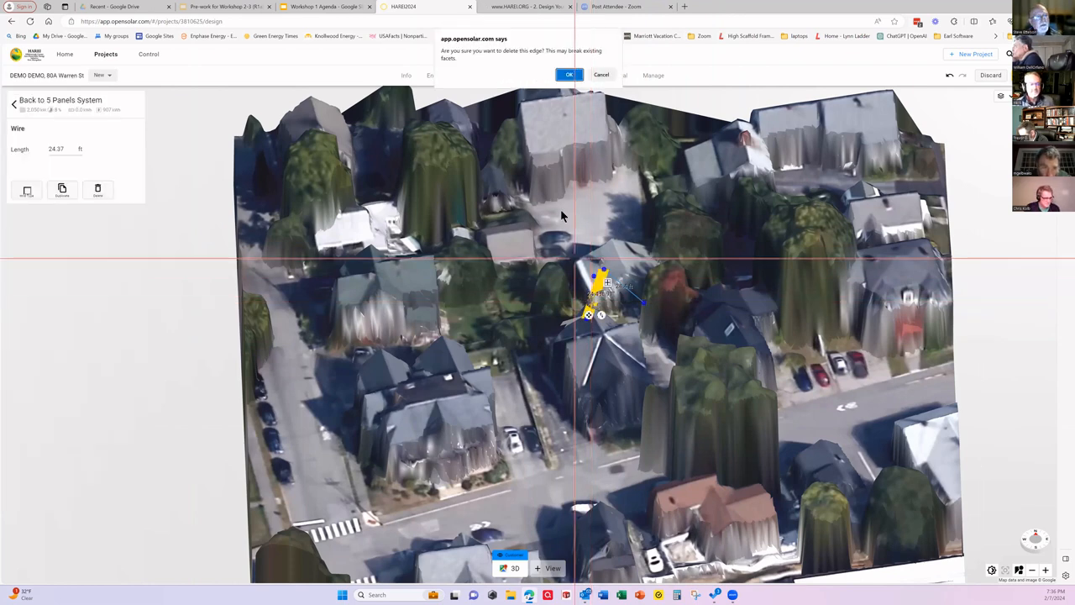
pyautogui.click(567, 76)
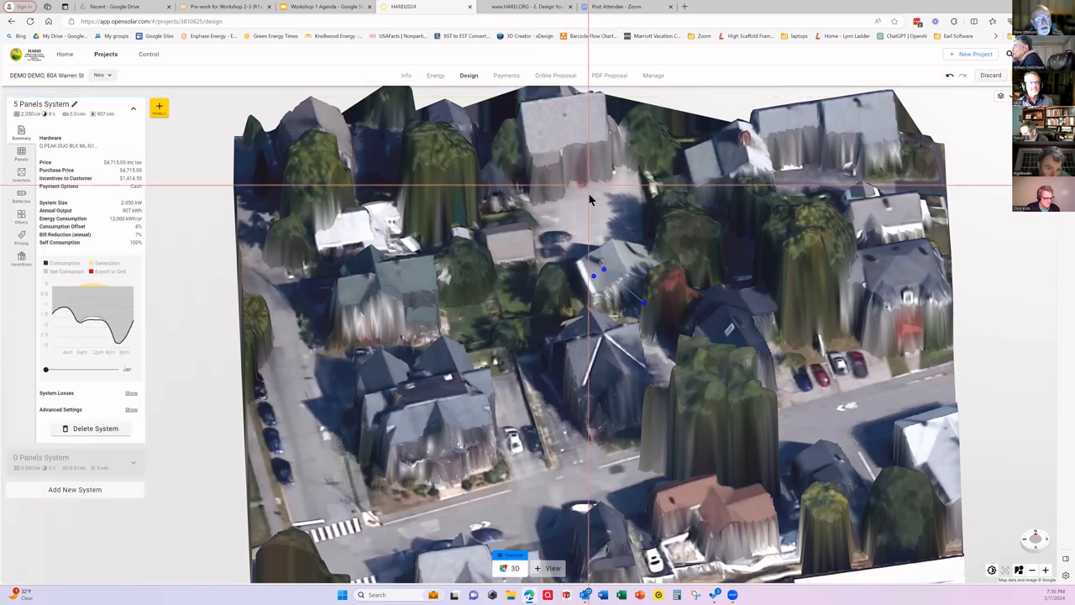
pyautogui.click(630, 296)
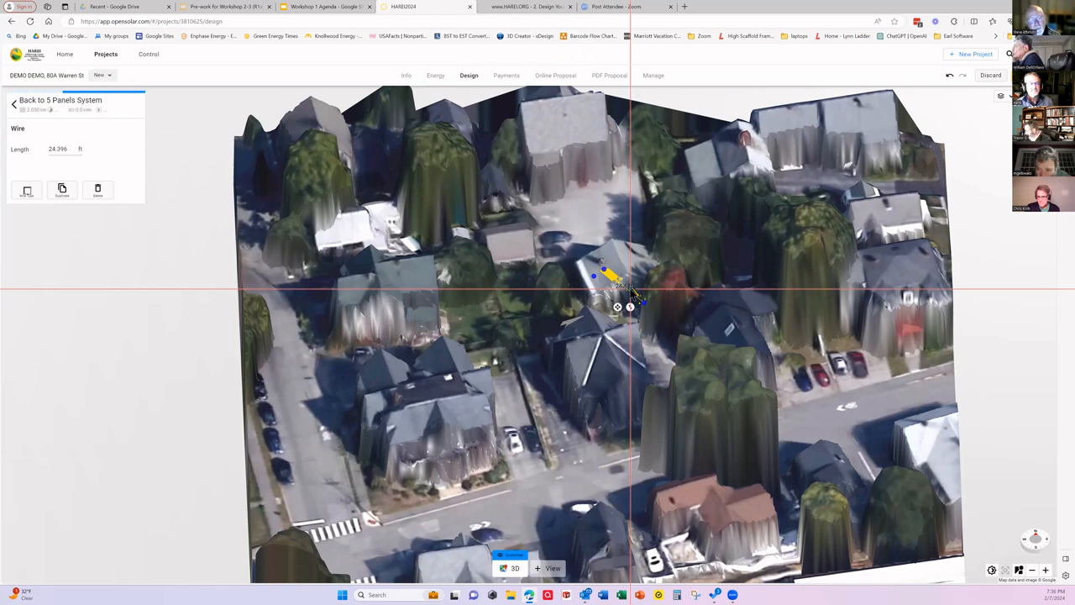
pyautogui.press('Delete')
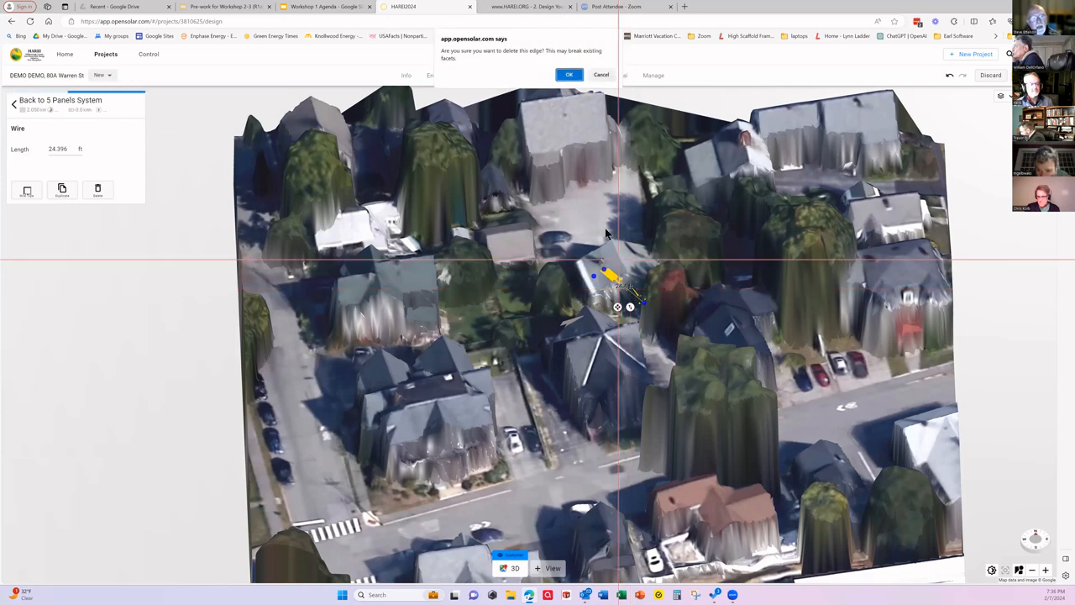
pyautogui.click(569, 74)
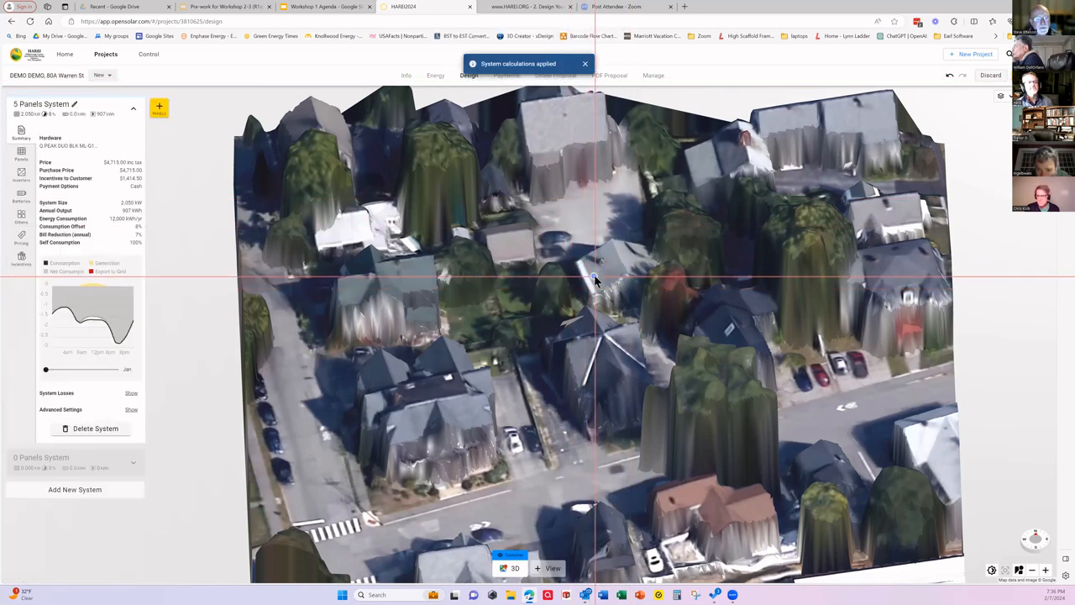
# Step: Delete the leftover roof node on the west side of the house
pyautogui.click(594, 278)
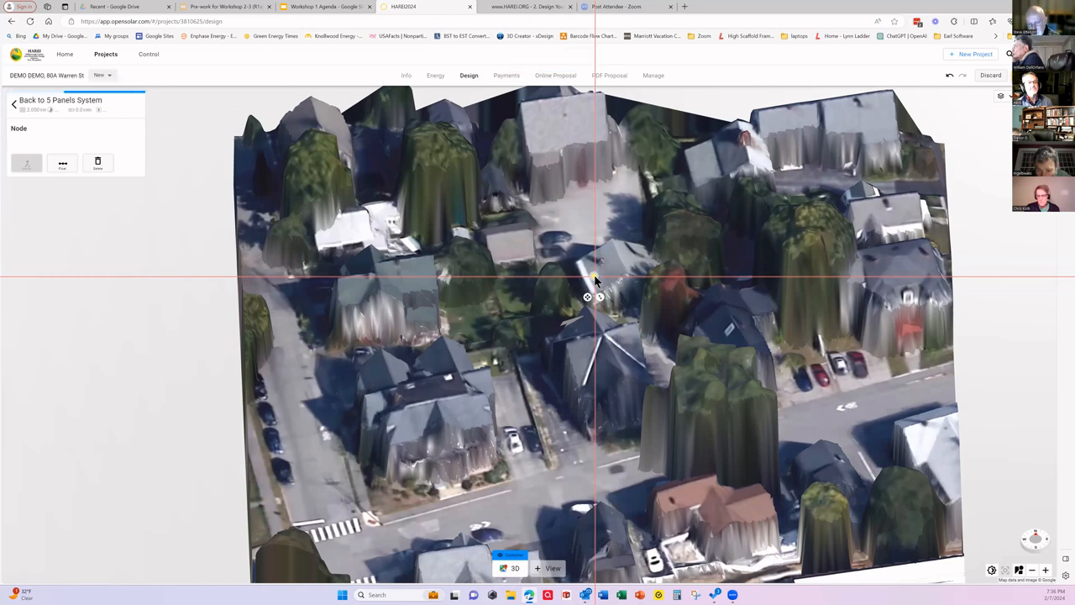
pyautogui.press('Delete')
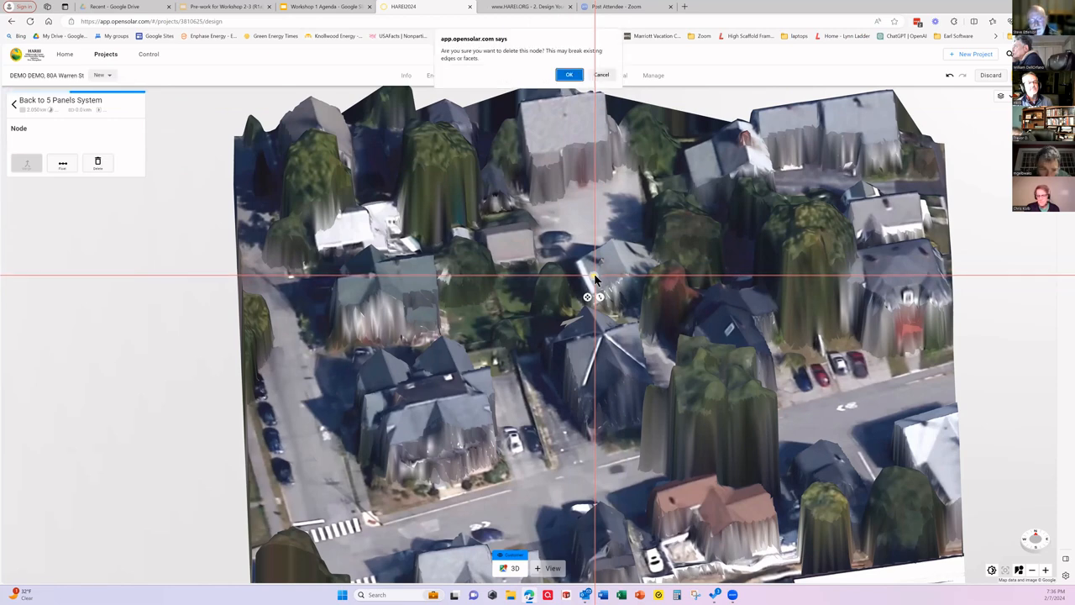
pyautogui.click(569, 75)
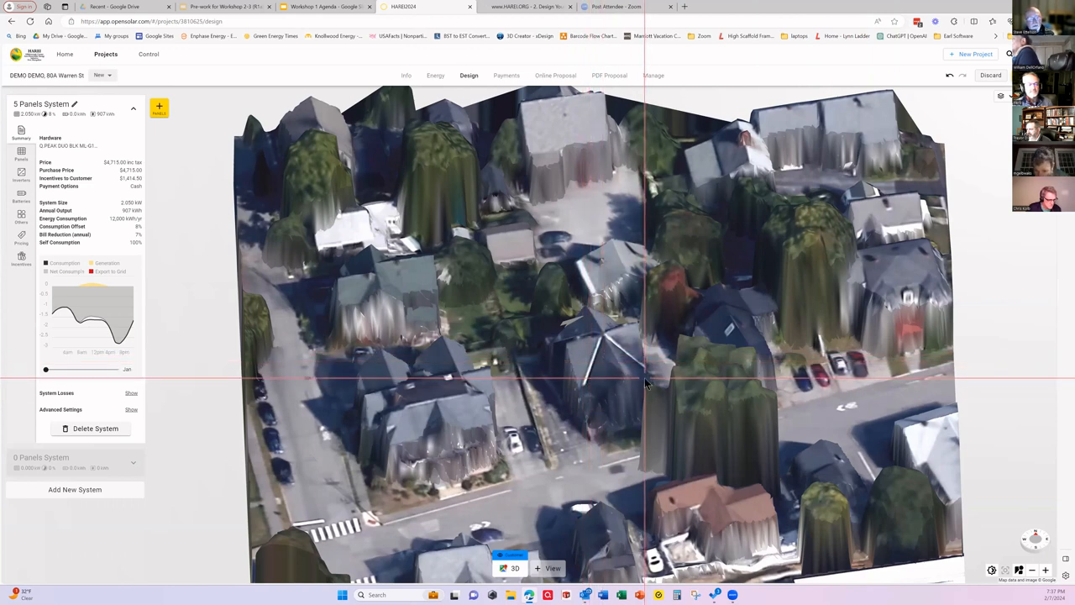
# Step: Examine the solar exposure heatmap over the houses and trees, and return to the normal imagery
pyautogui.click(992, 570)
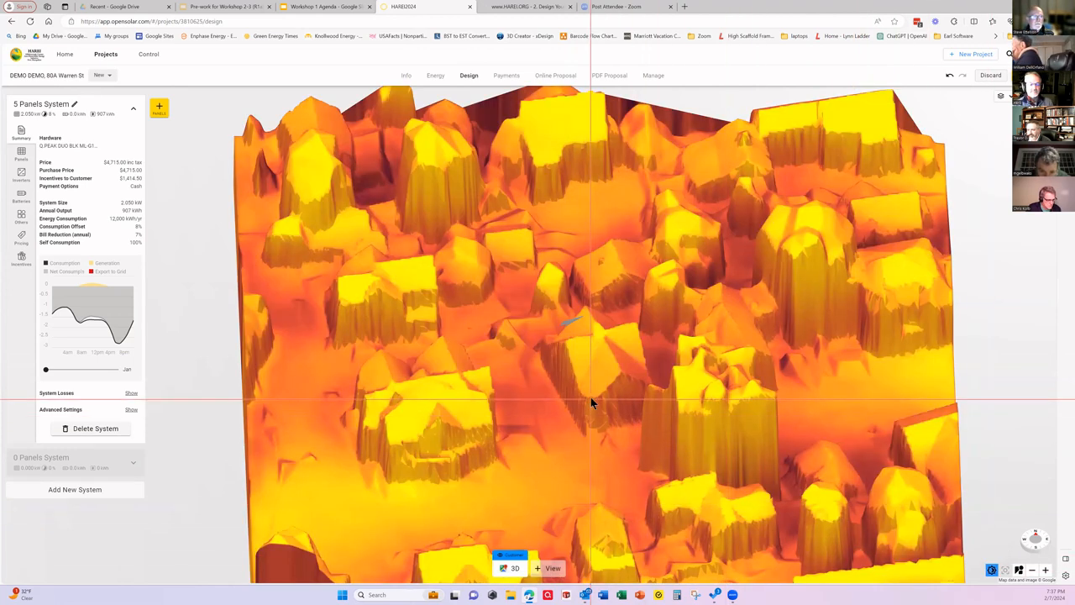
pyautogui.scroll(3, 591, 402)
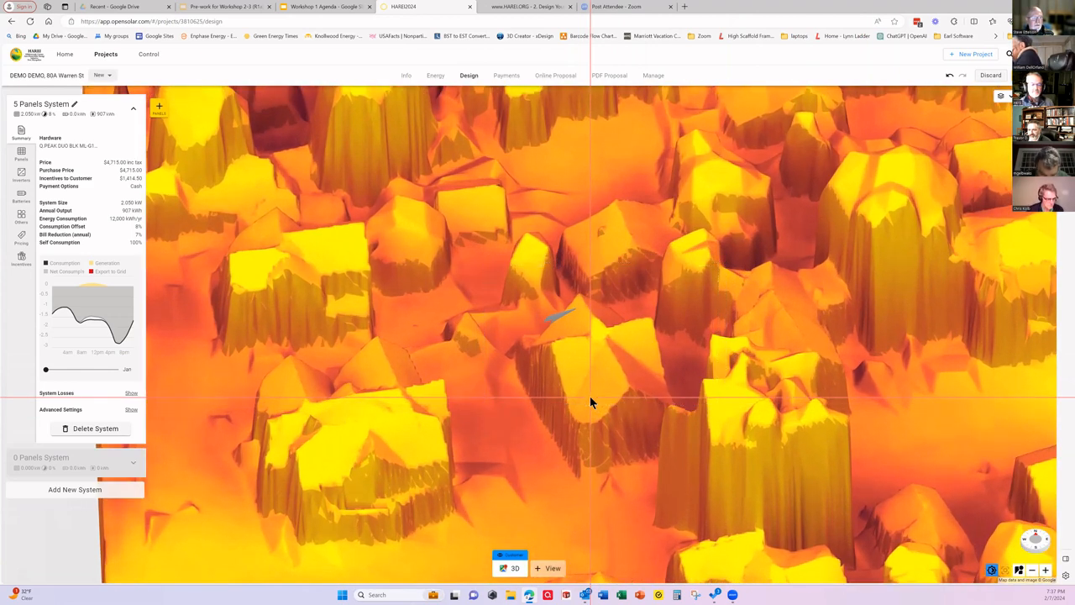
pyautogui.scroll(-2, 589, 401)
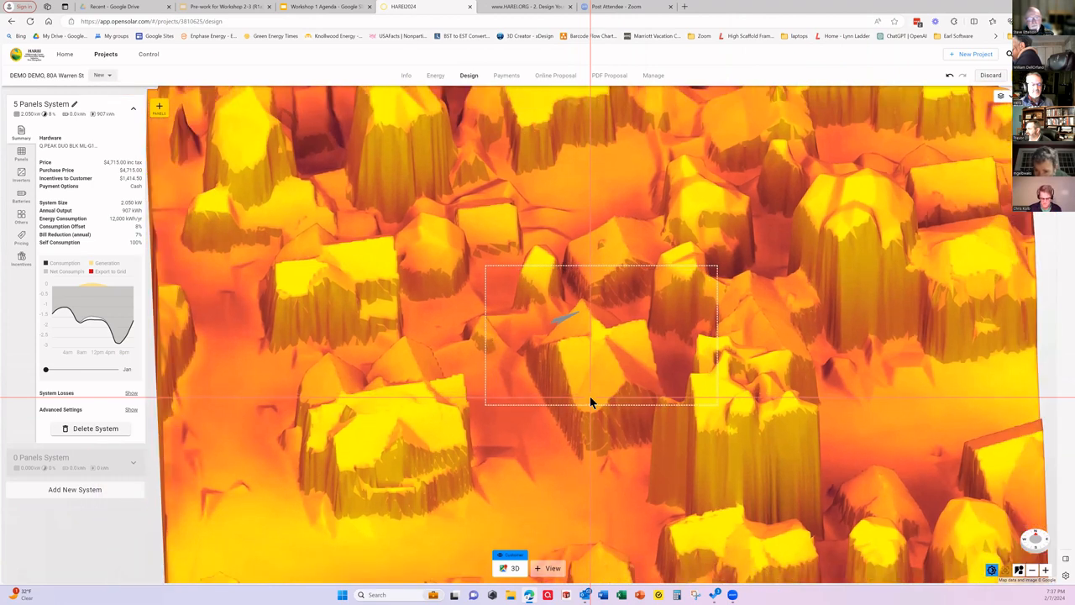
pyautogui.click(984, 568)
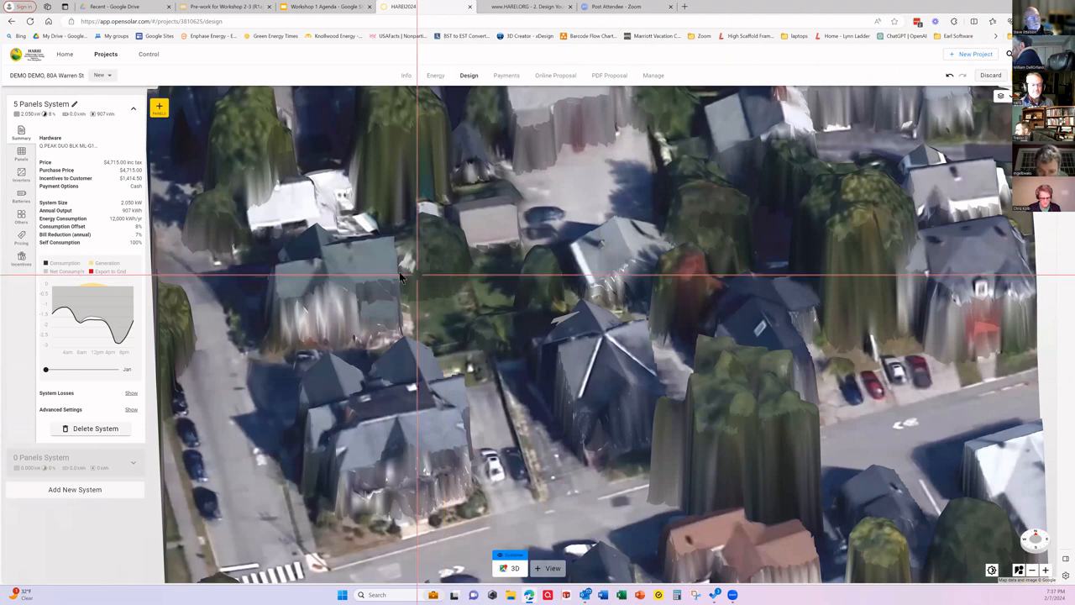
# Step: Place a three-module landscape panel group on the west part of the house's roof in the 3D model
pyautogui.click(21, 153)
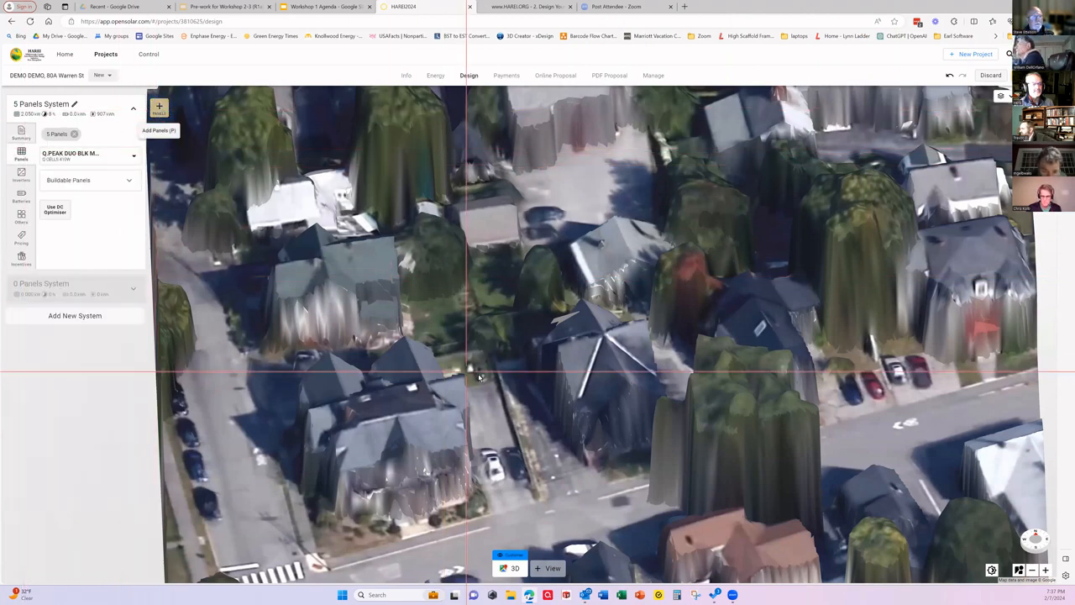
pyautogui.click(159, 105)
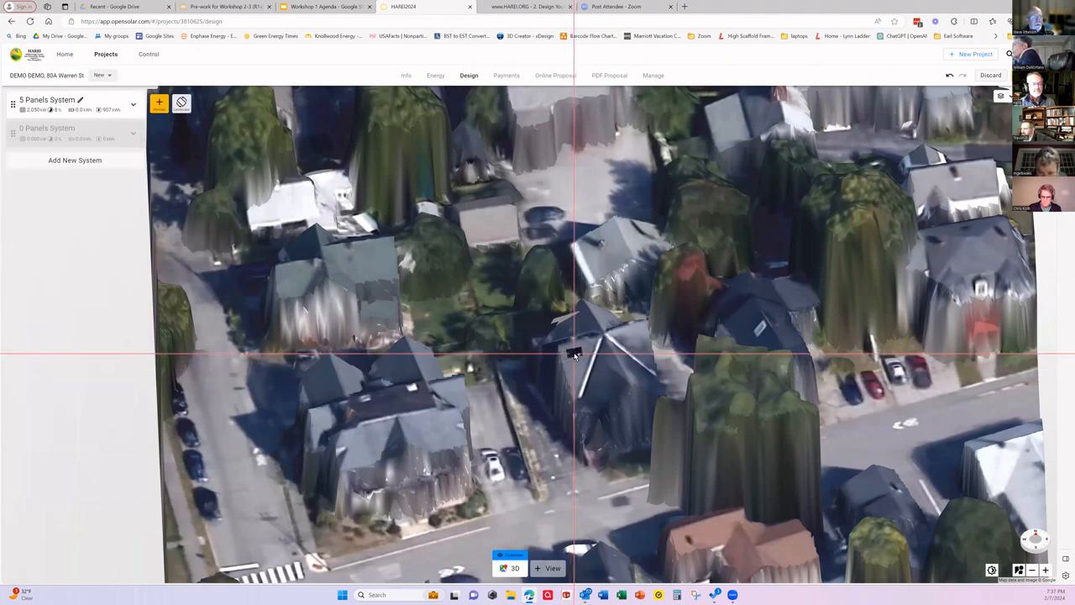
pyautogui.click(574, 355)
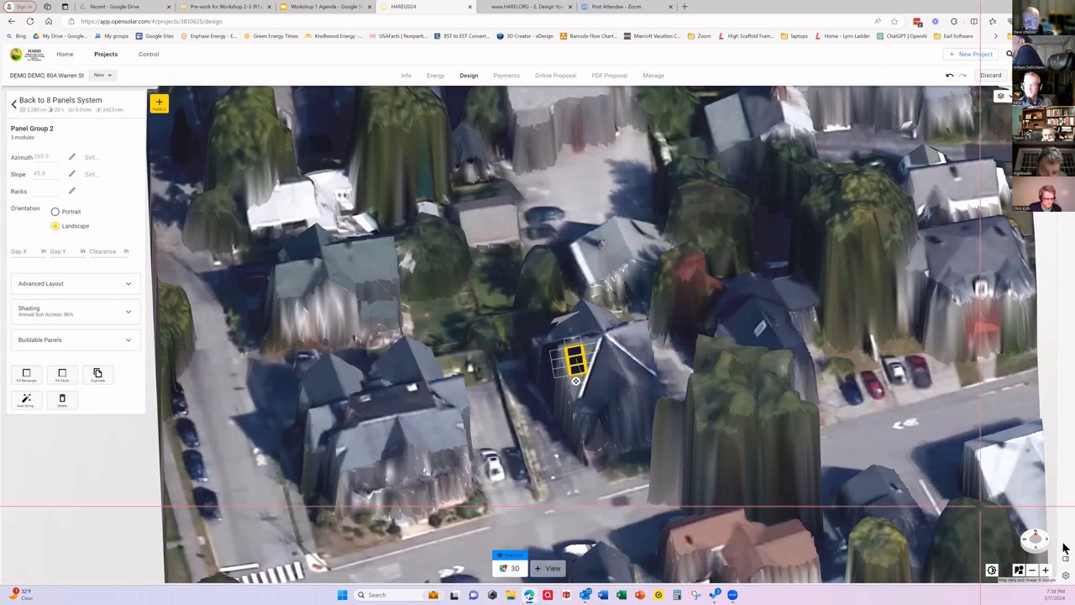
# Step: Examine the front and west side of the house in Street View from several positions along the street
pyautogui.click(1018, 571)
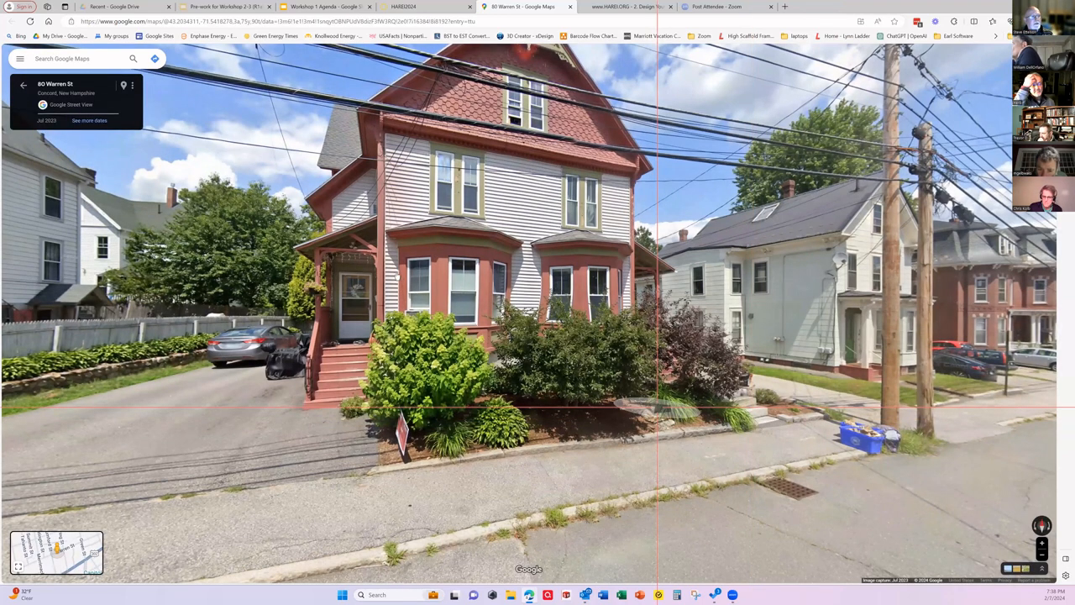
pyautogui.scroll(1, 389, 298)
pyautogui.scroll(-2, 389, 298)
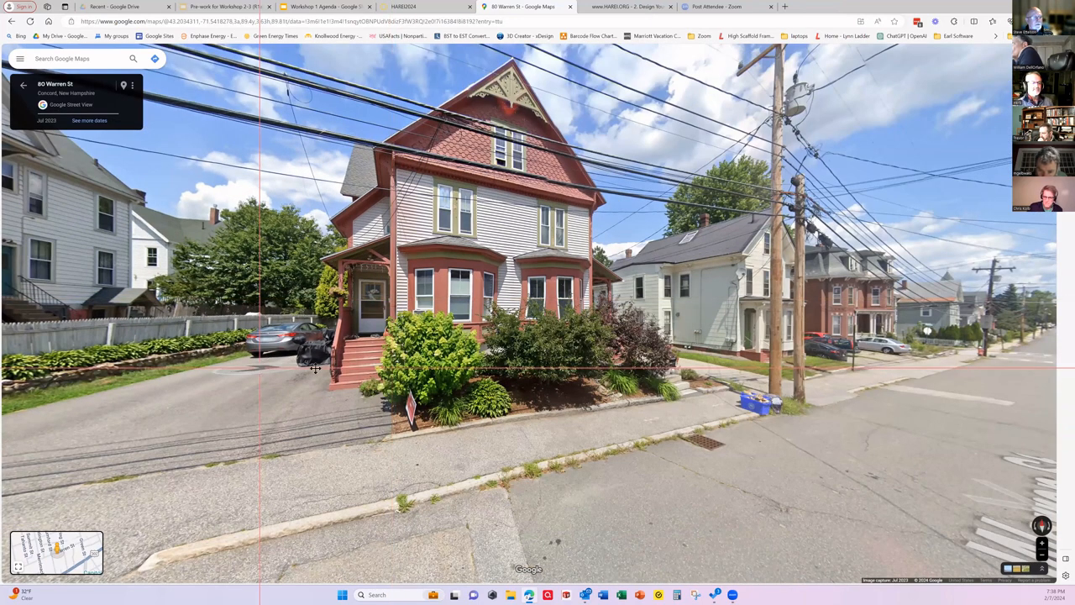
pyautogui.click(259, 373)
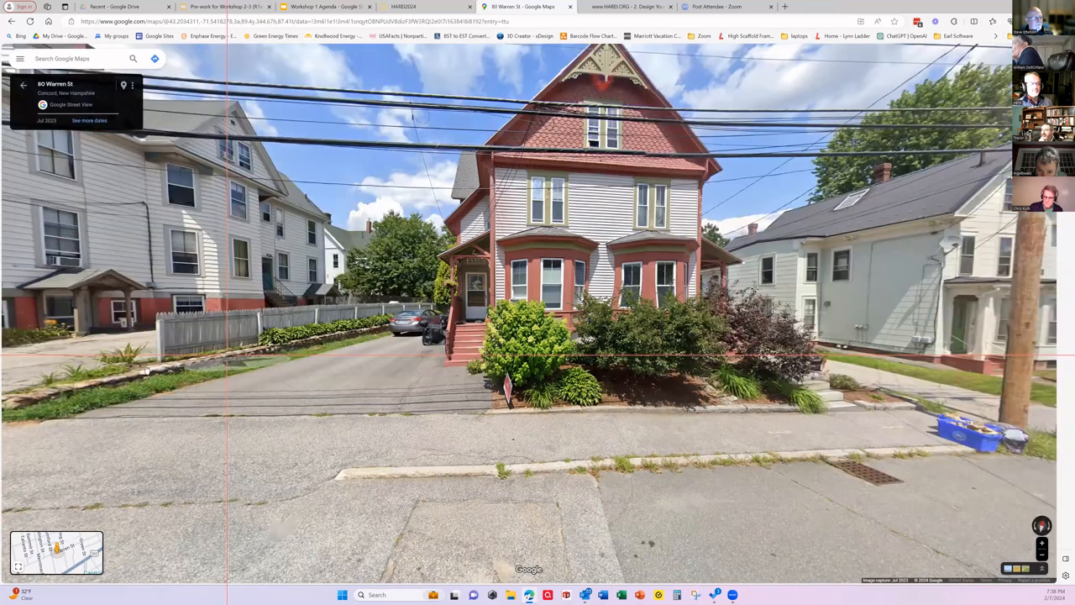
pyautogui.click(73, 382)
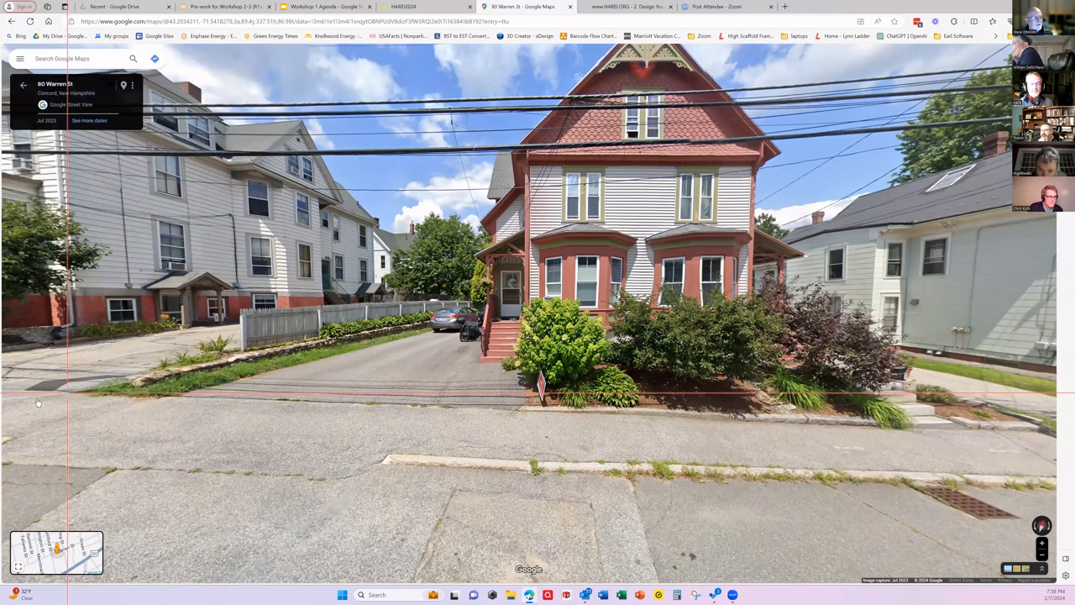
pyautogui.click(39, 398)
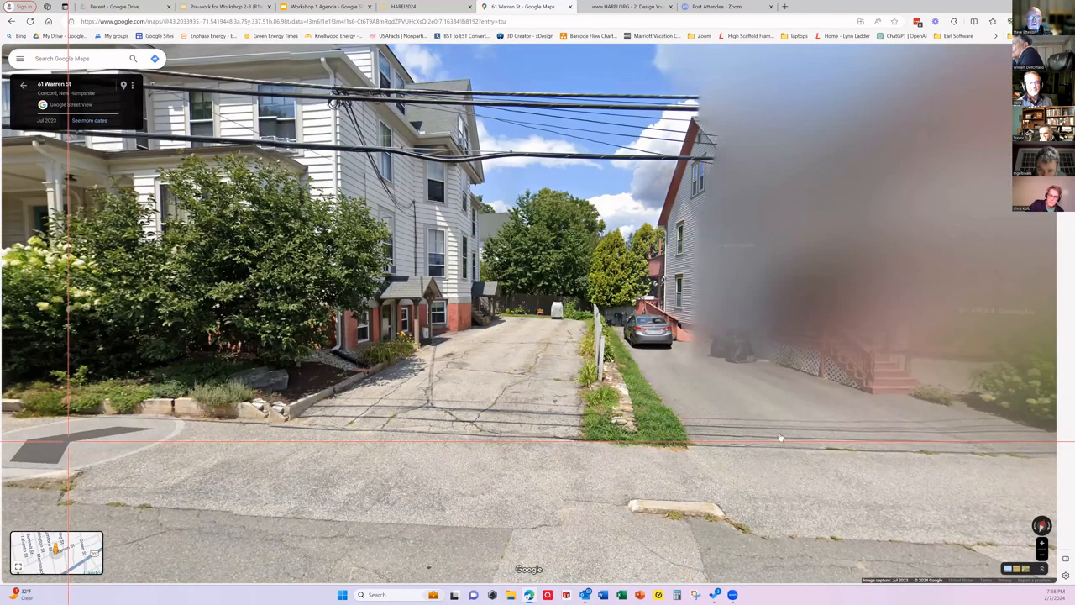
pyautogui.click(689, 405)
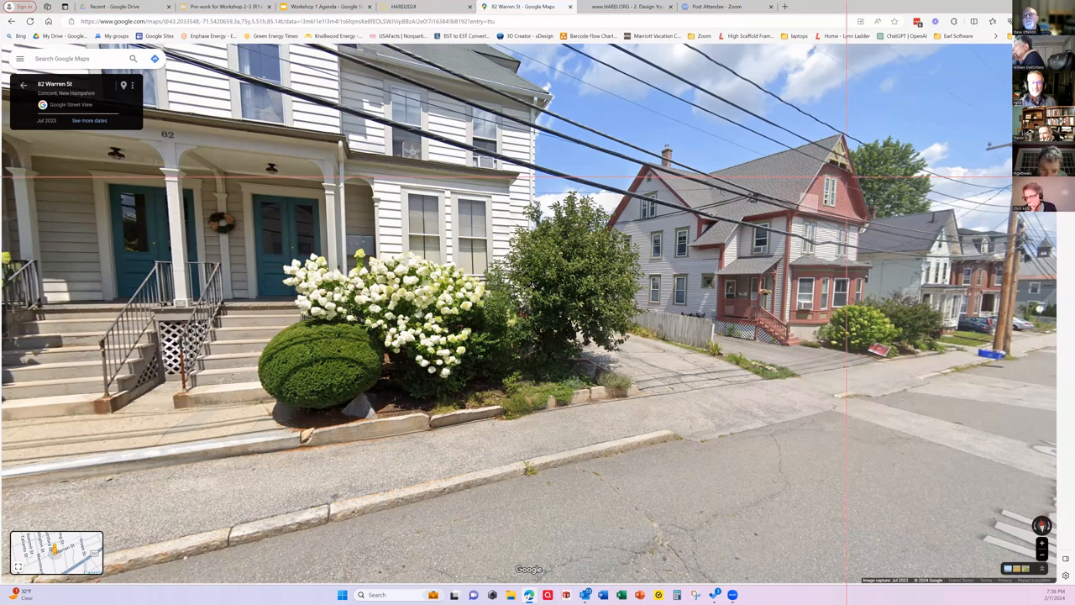
# Step: Resize the browser window to span almost the full desktop width and height, and return to the HAREI2024 design page
pyautogui.moveTo(1054, 2)
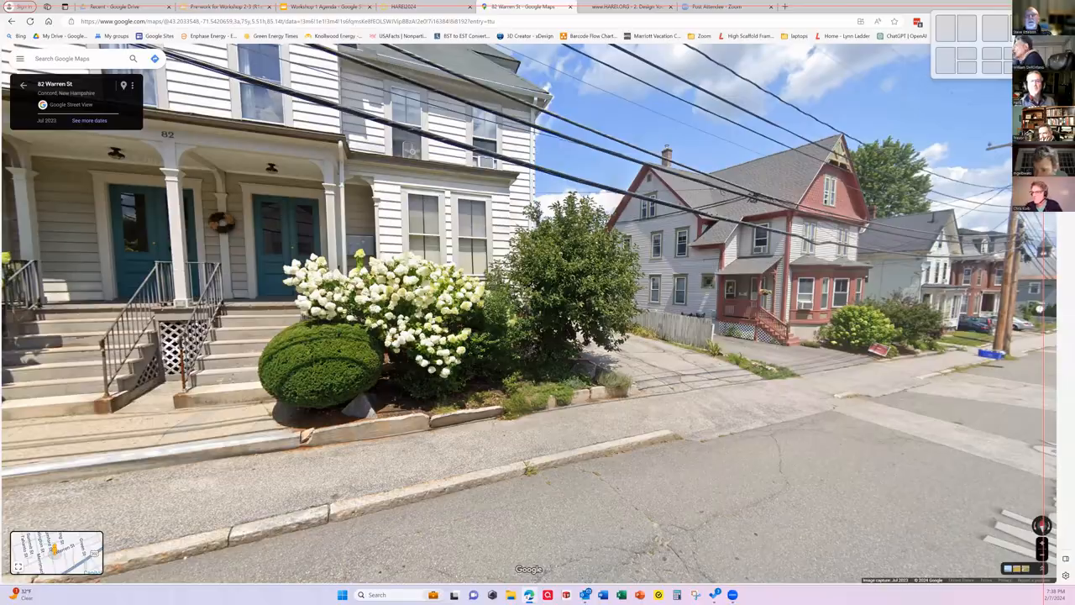
pyautogui.click(942, 64)
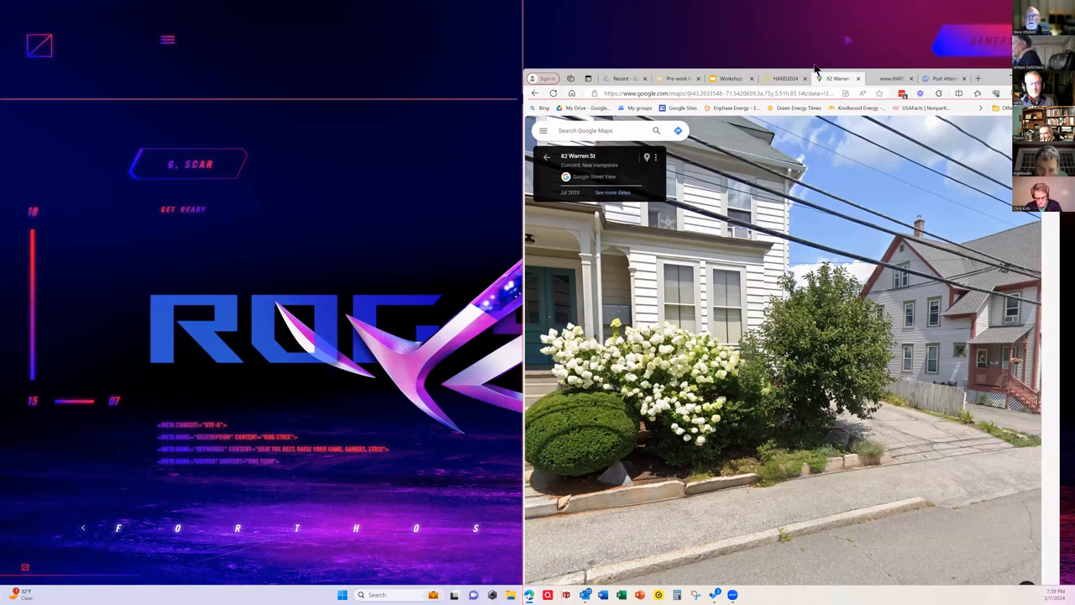
pyautogui.moveTo(524, 99); pyautogui.dragTo(8, 126)
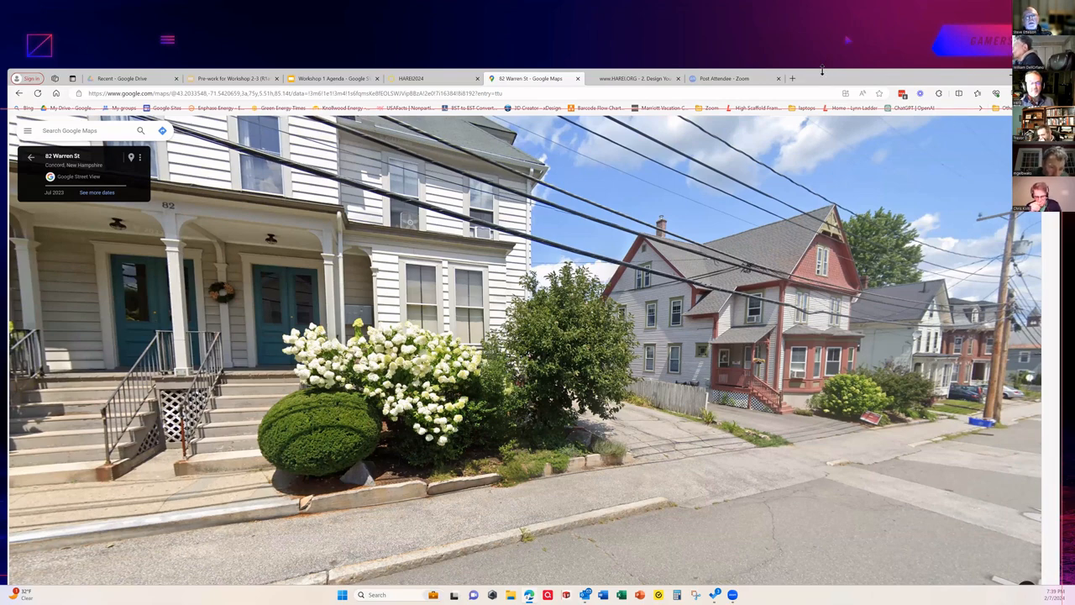
pyautogui.moveTo(822, 69); pyautogui.dragTo(822, 44)
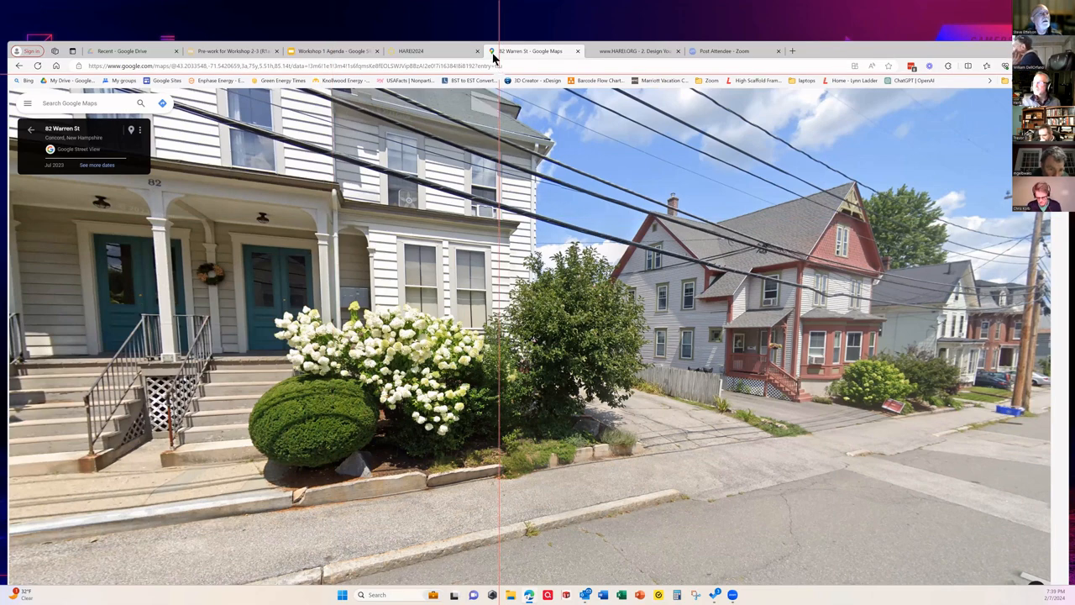
pyautogui.click(411, 52)
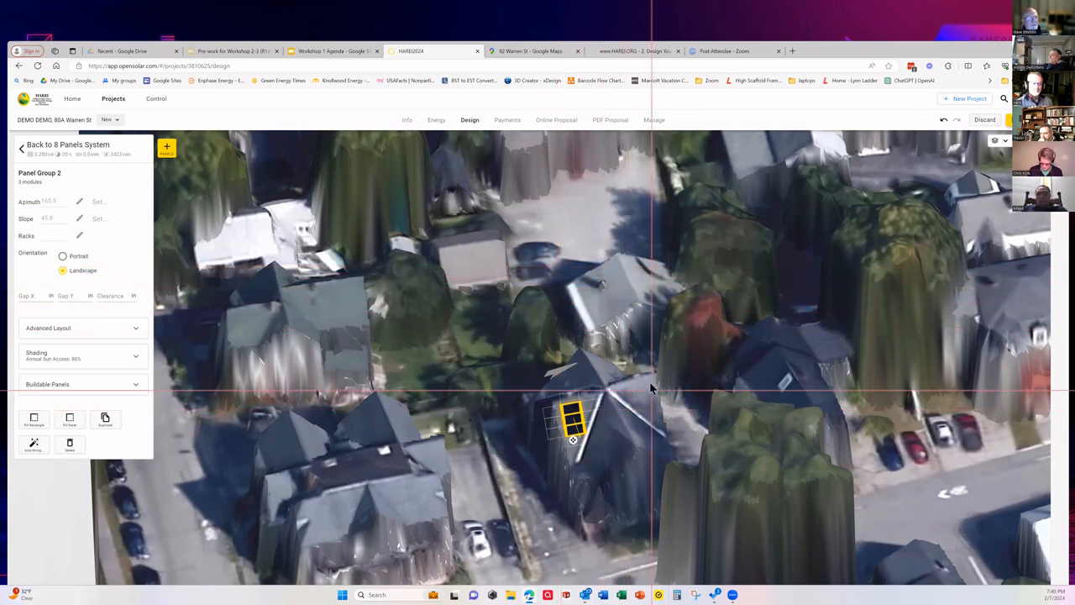
# Step: Remove the middle module from the three-module landscape group on the house, and delete the whole group
pyautogui.click(578, 414)
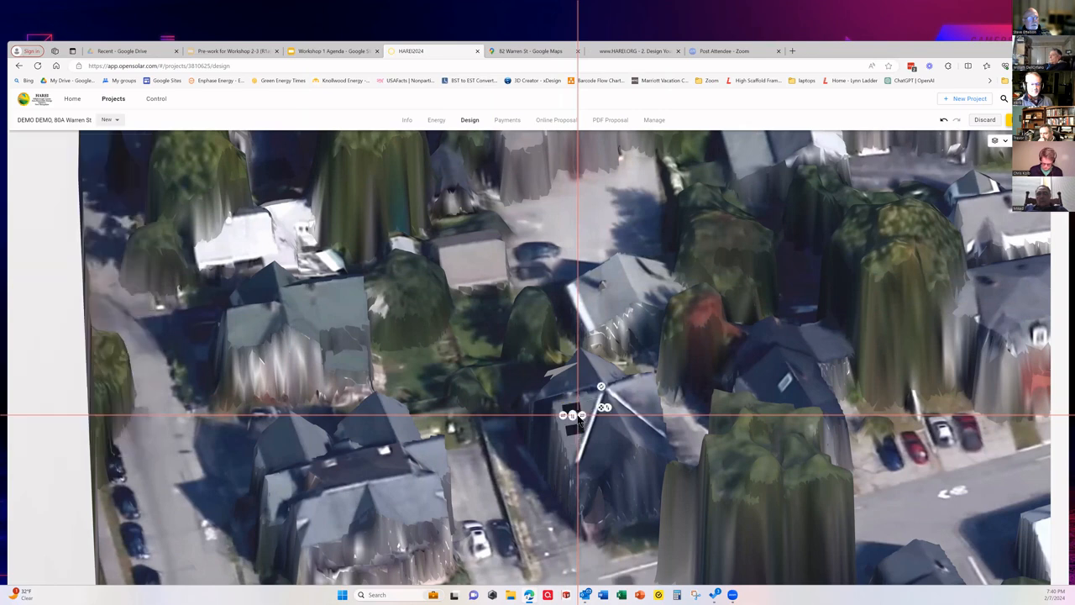
pyautogui.click(575, 432)
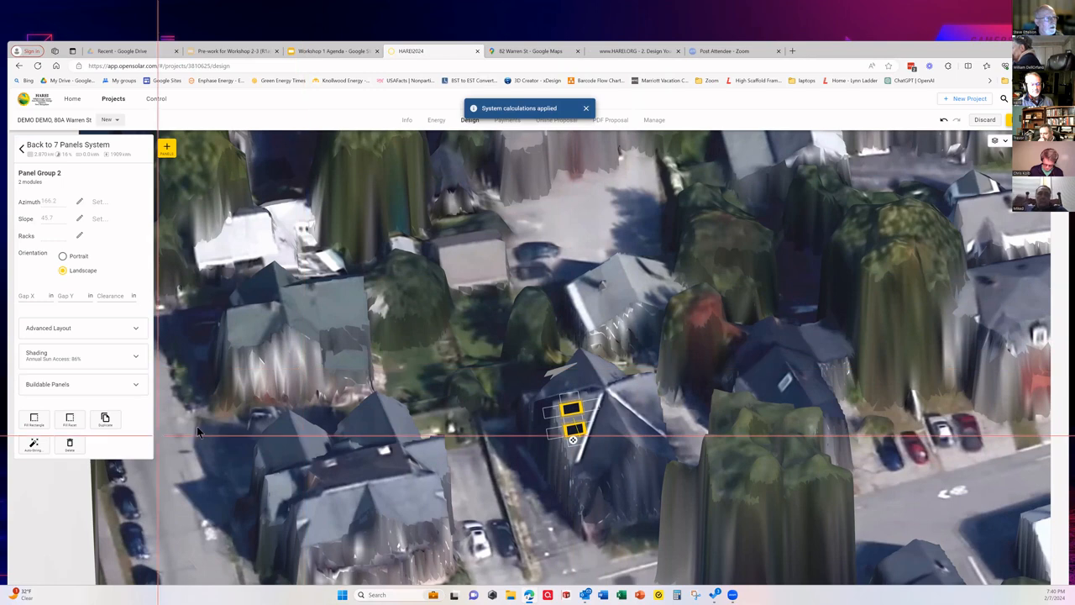
pyautogui.press('Delete')
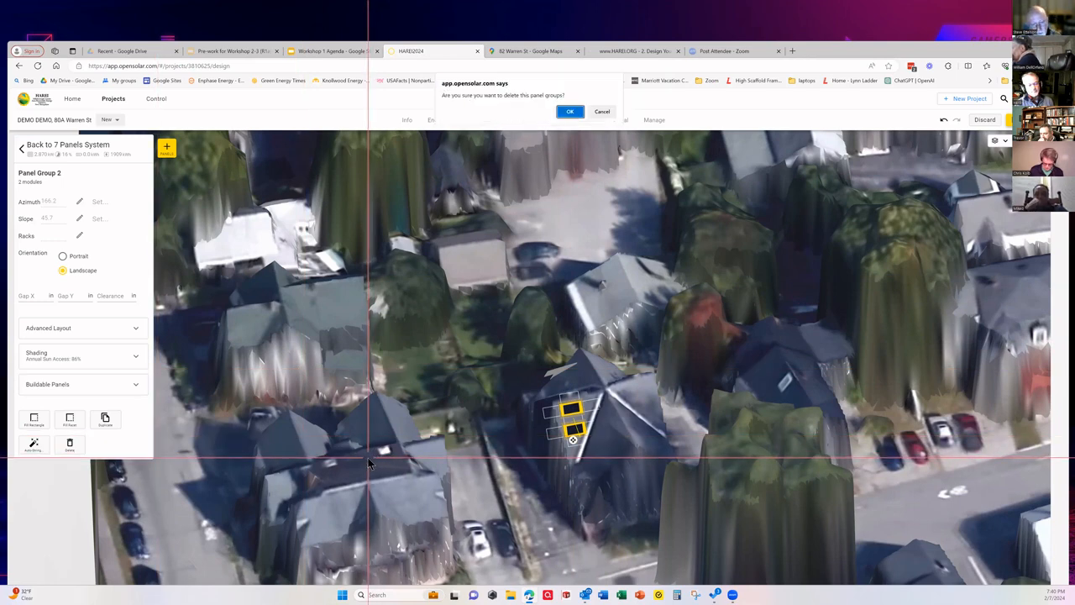
pyautogui.click(570, 111)
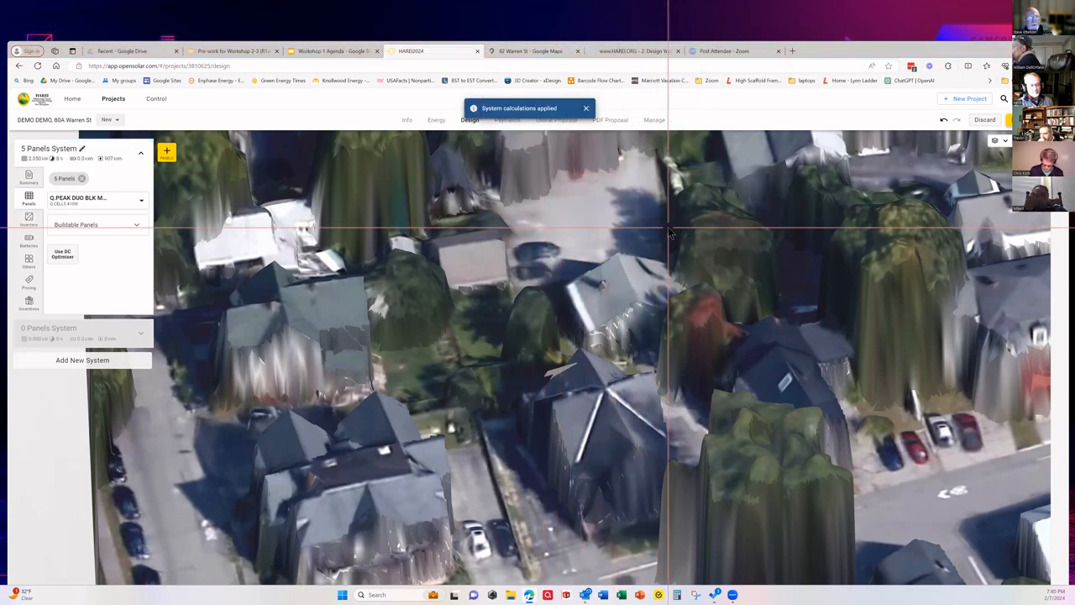
# Step: Switch the design mode to 2D with Google imagery, and delete the five-module portrait panel group on the house's roof
pyautogui.click(1005, 143)
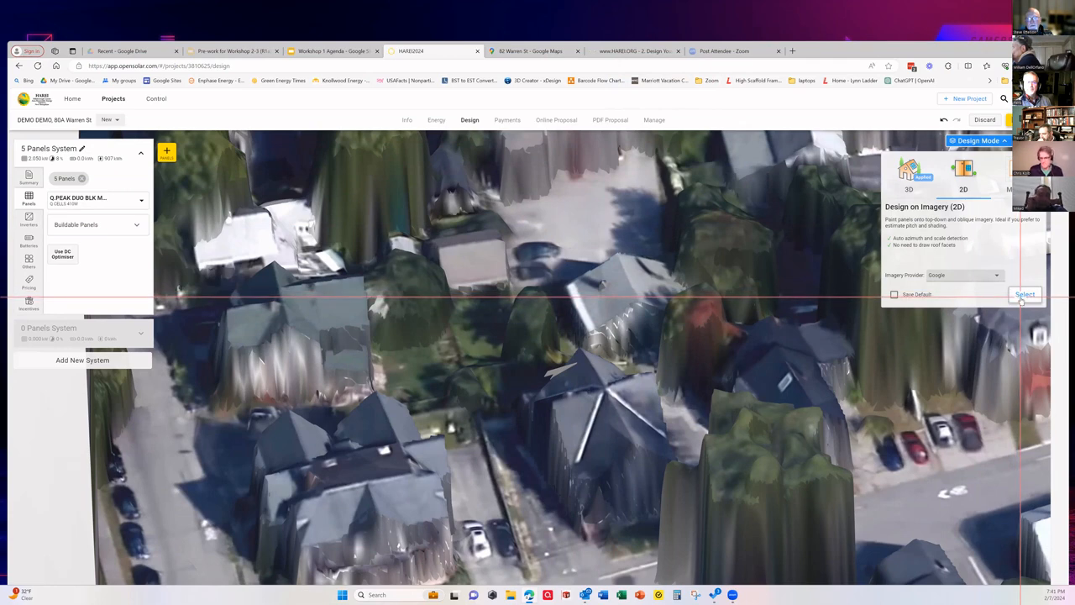
pyautogui.click(1024, 295)
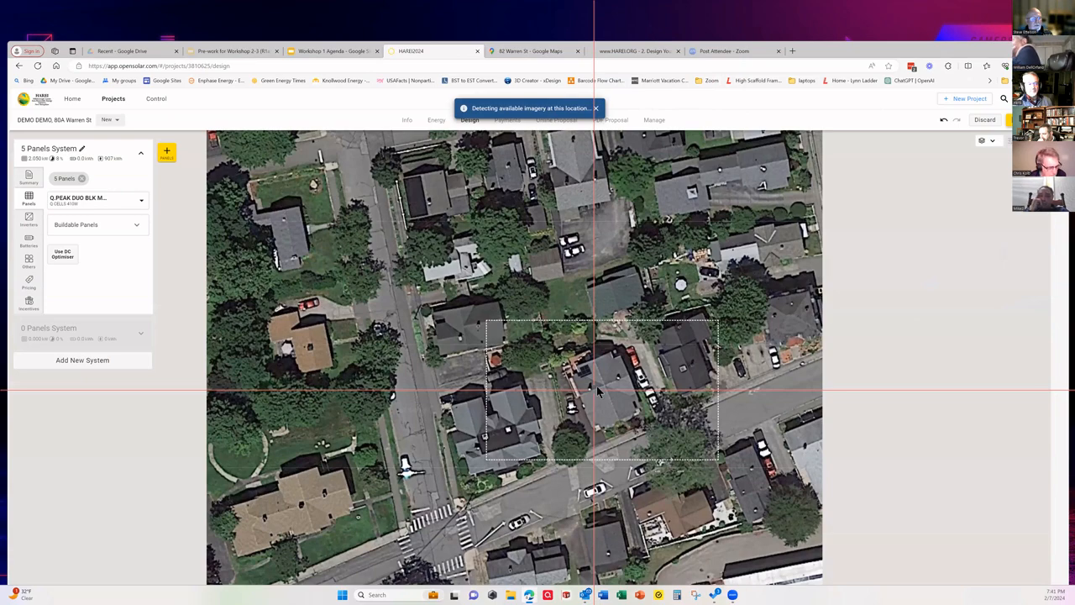
pyautogui.scroll(3, 590, 383)
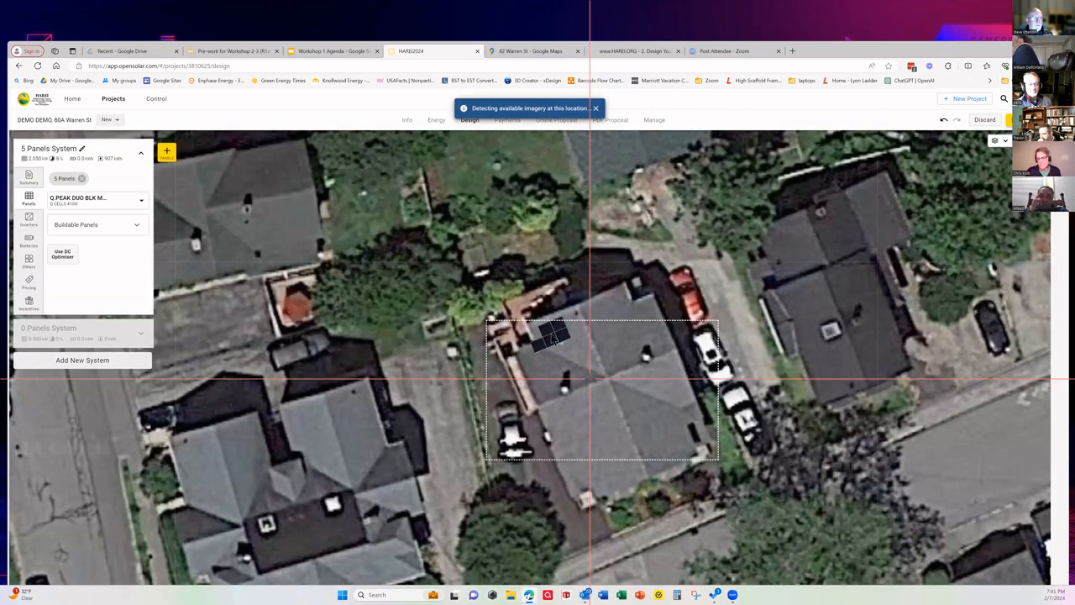
pyautogui.click(544, 335)
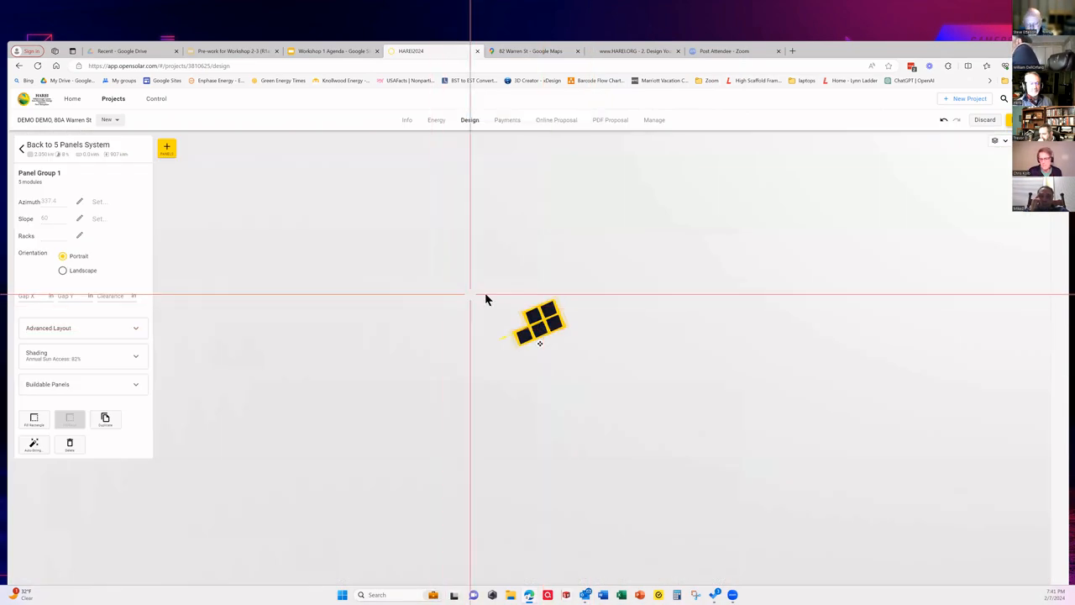
pyautogui.press('Delete')
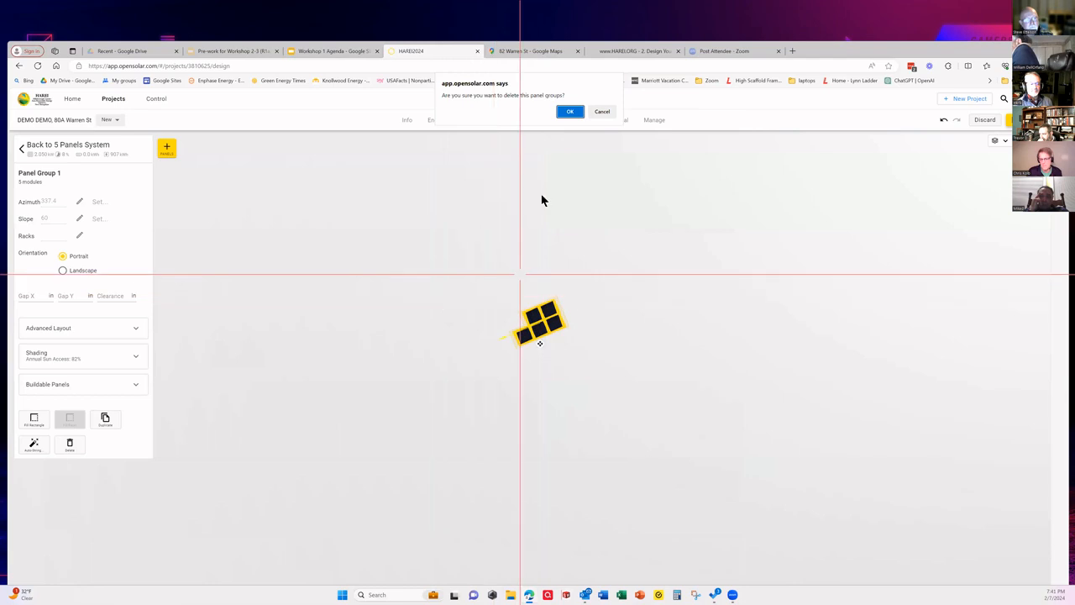
pyautogui.click(566, 110)
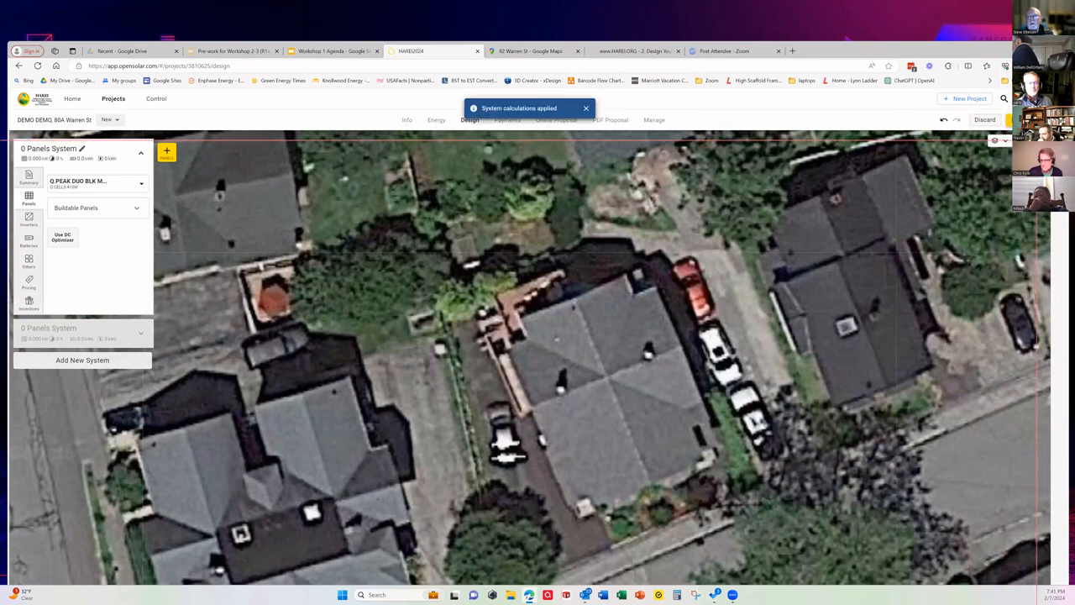
# Step: Draw an A-frame quick roof about 28.5 by 49 ft over the house from three outside corners, and nudge its west edge inward
pyautogui.click(1003, 140)
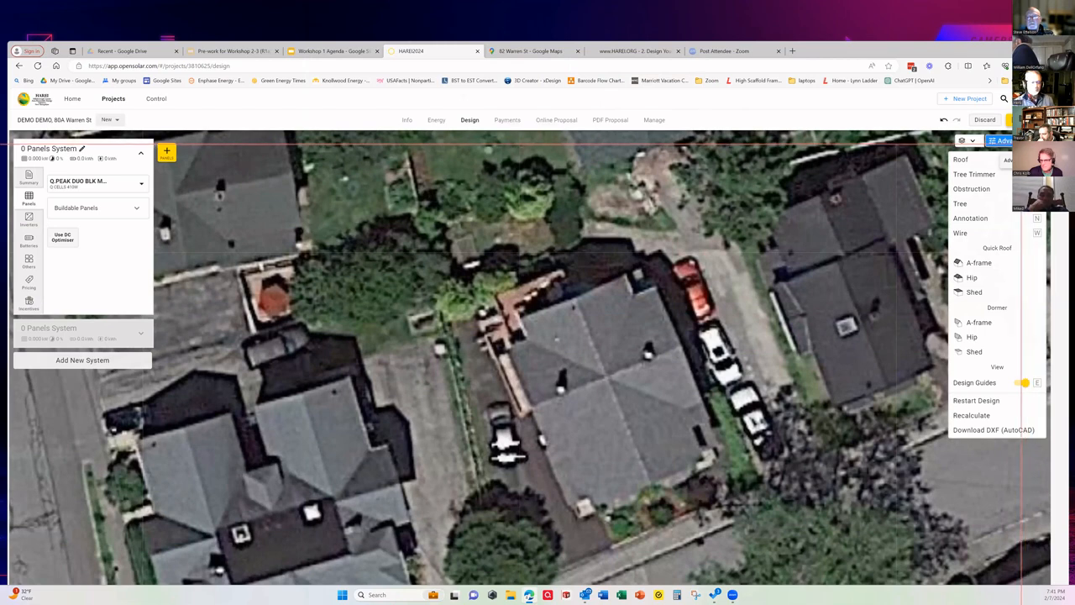
pyautogui.click(978, 263)
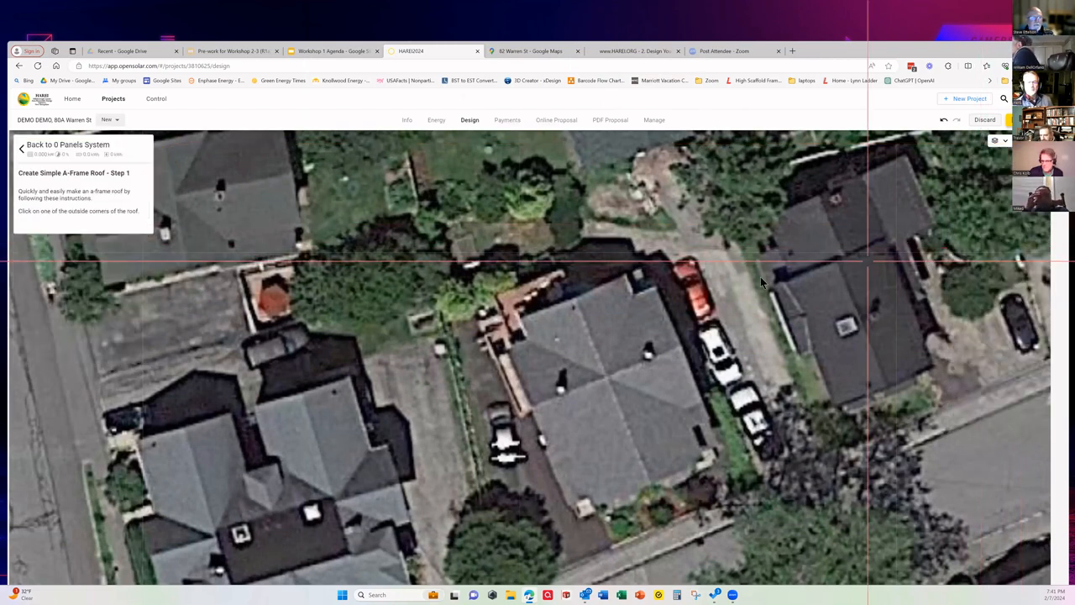
pyautogui.click(624, 276)
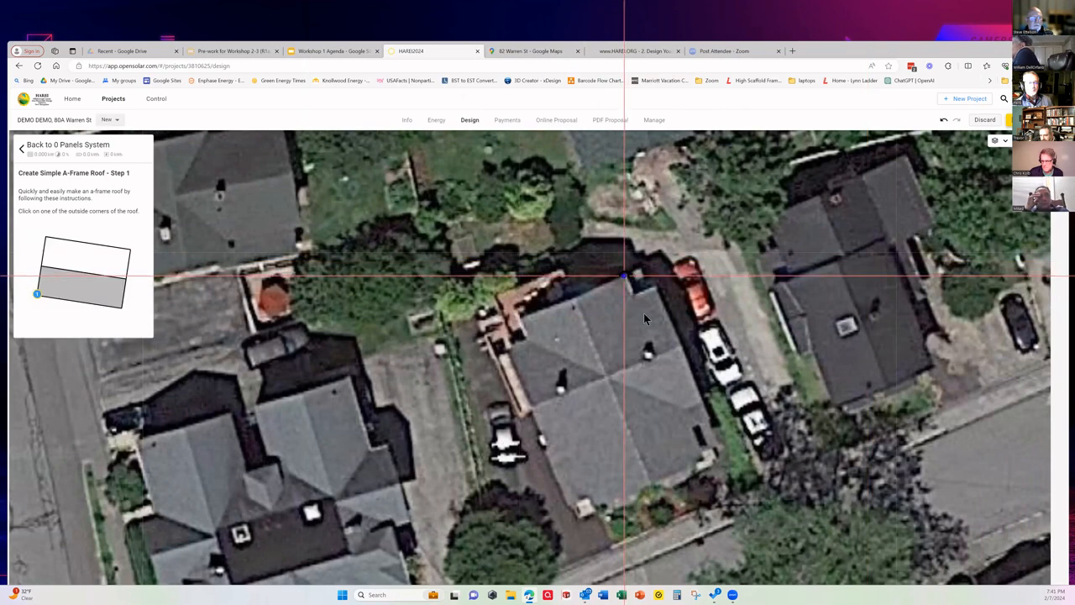
pyautogui.click(703, 462)
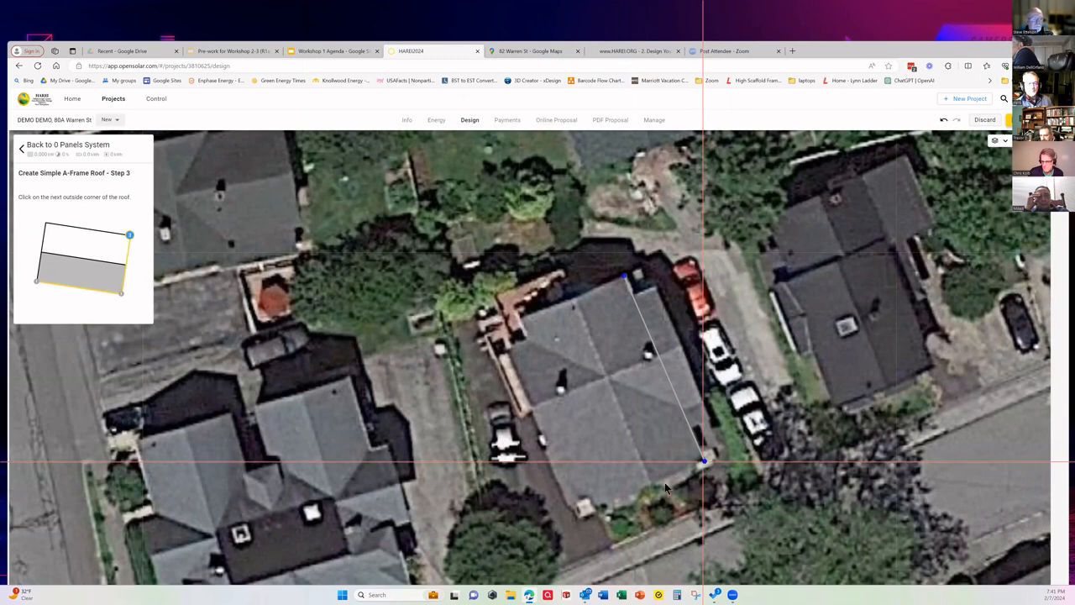
pyautogui.click(598, 509)
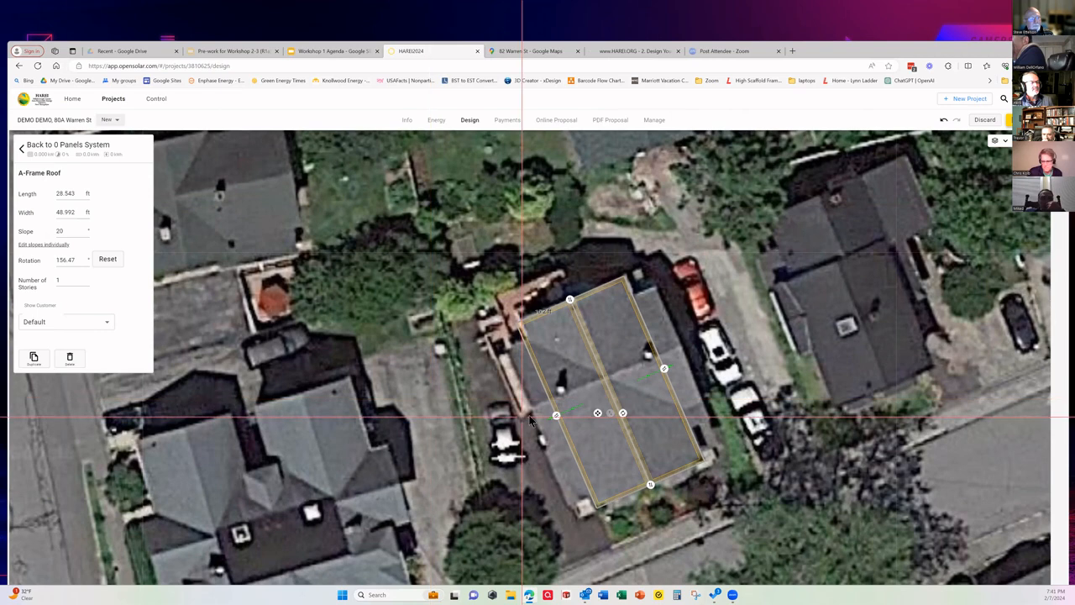
pyautogui.moveTo(555, 418); pyautogui.dragTo(560, 420)
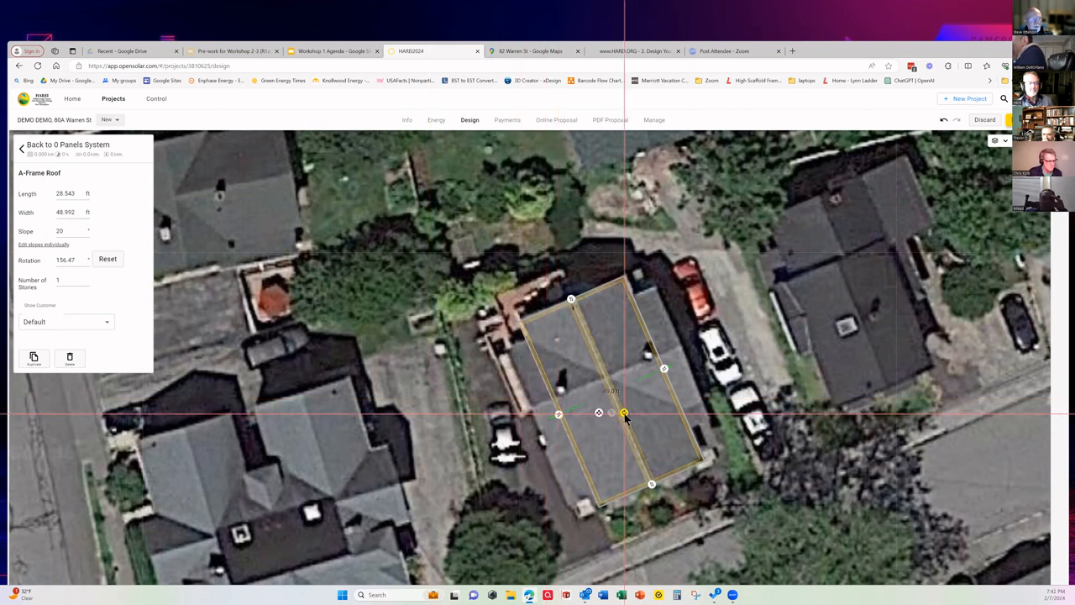